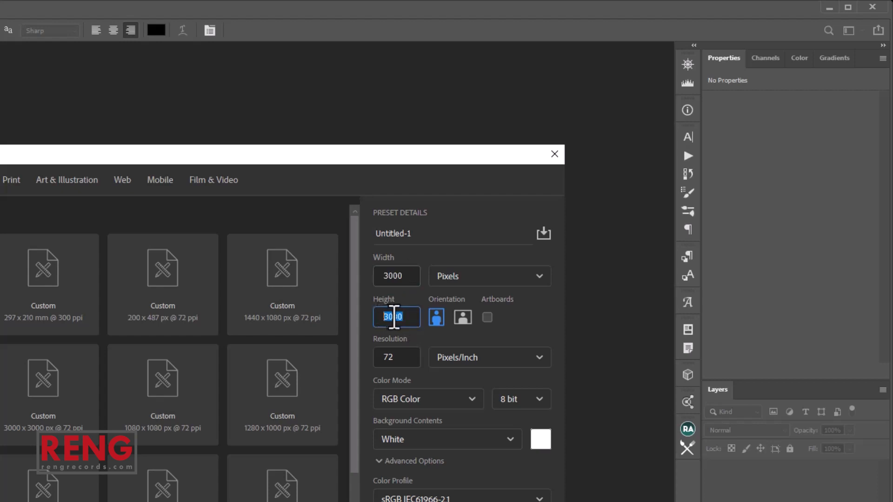
Step: Create a new document of 3000 x 3000 pixels with a resolution of 300 pixels/inch
left_click_drag(404, 360, 385, 360)
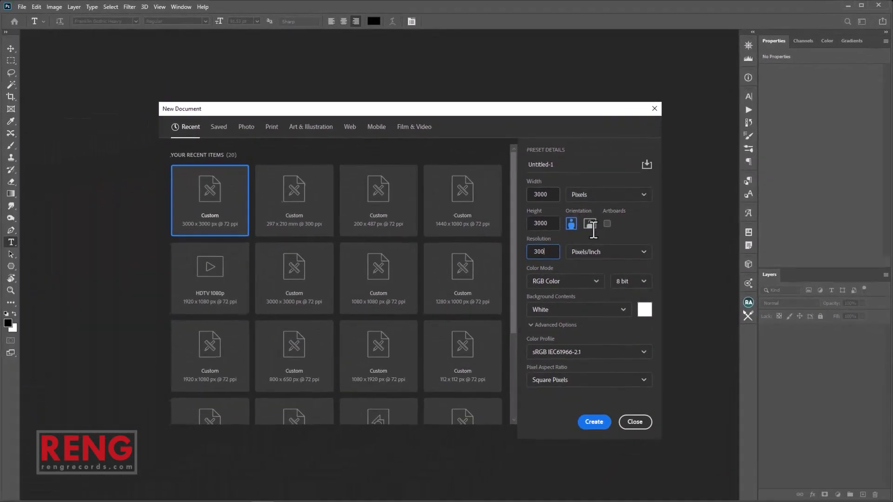
left_click(598, 421)
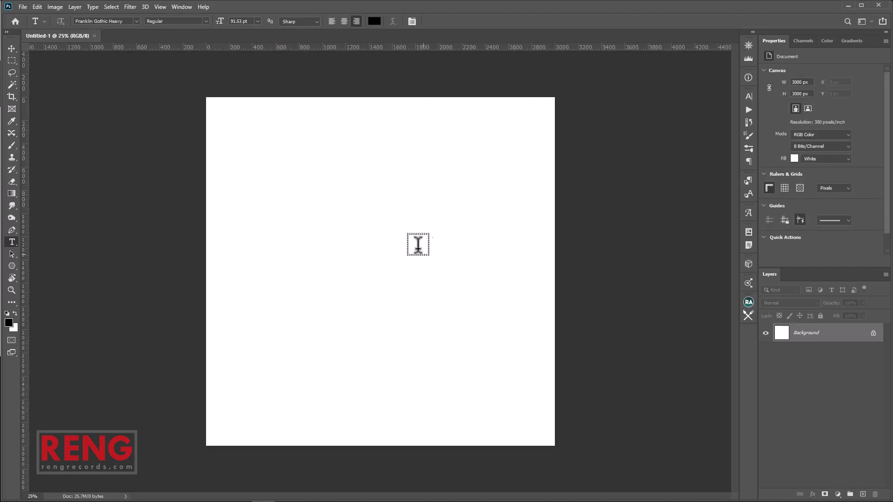
Step: Open the portrait photo of the woman in the fur hat as a separate document
left_click(21, 7)
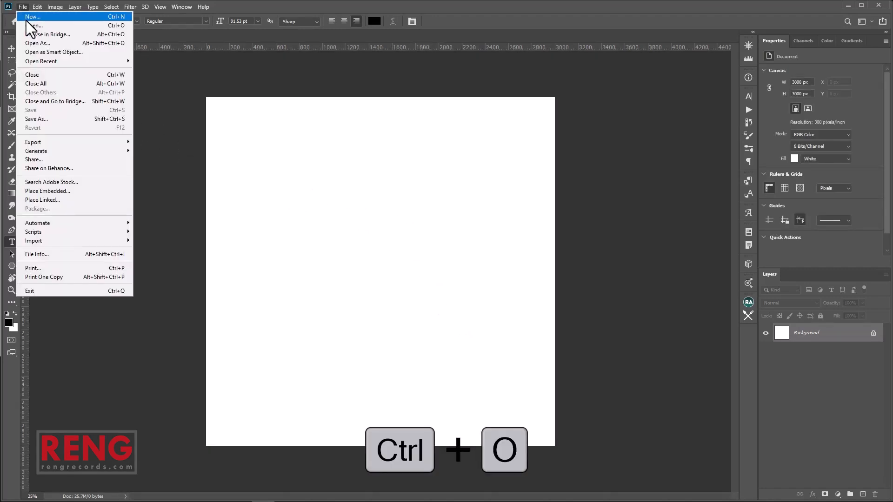
left_click(27, 24)
double_click(110, 78)
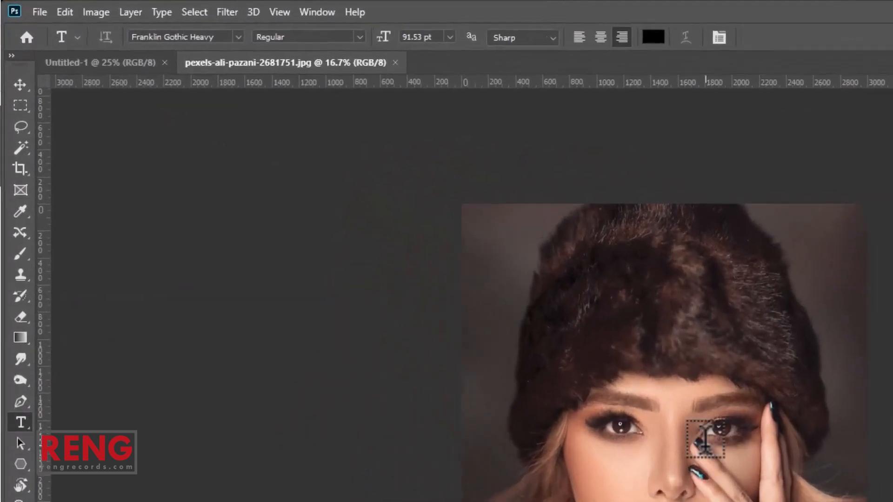
Step: Copy the portrait into Untitled-1 across the full canvas width and shift it up to about Y -408 px
left_click(20, 86)
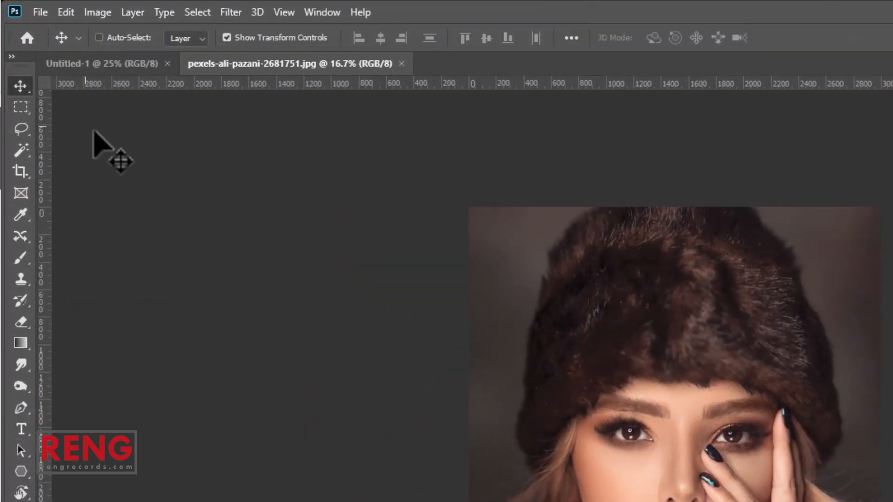
left_click_drag(676, 416, 657, 427)
left_click_drag(886, 442, 506, 336)
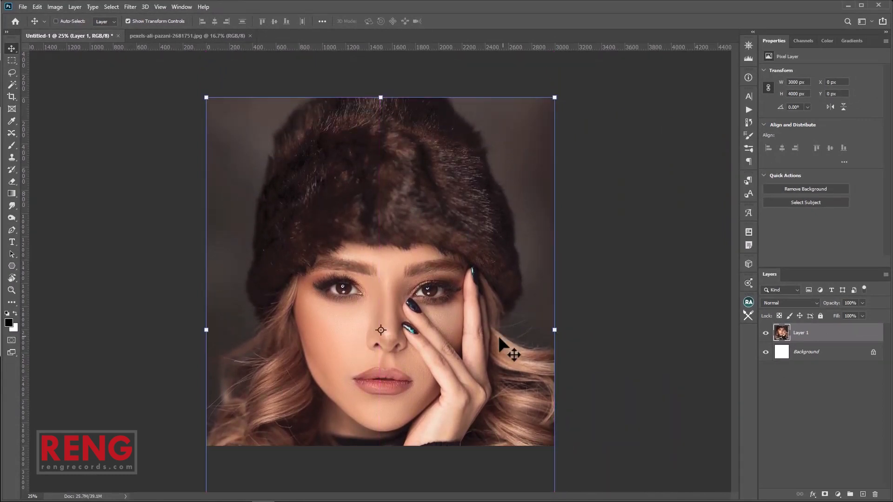
left_click_drag(457, 308, 457, 263)
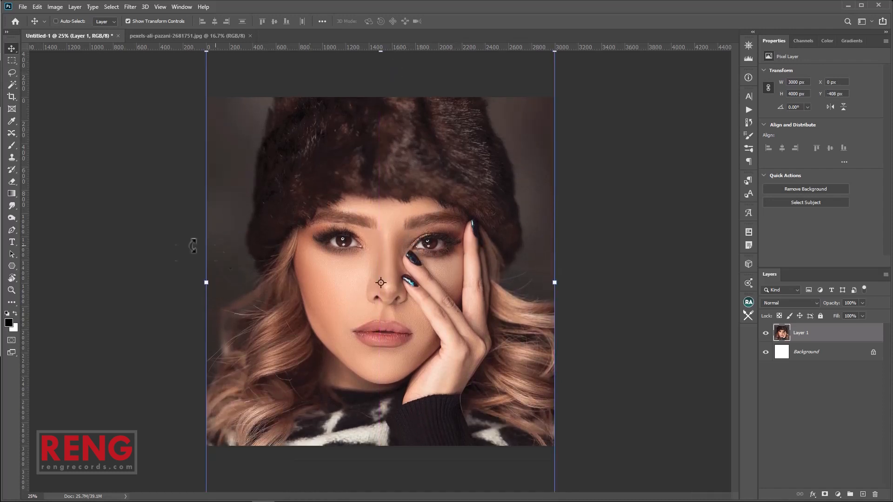
Step: Create a 2800 x 2800 px rectangle shape over the portrait
left_click(12, 60)
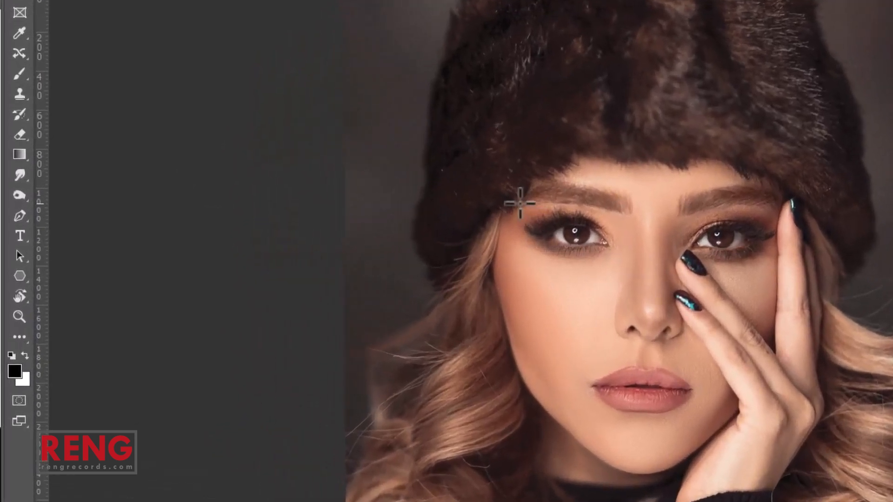
right_click(20, 276)
left_click(70, 277)
left_click(521, 123)
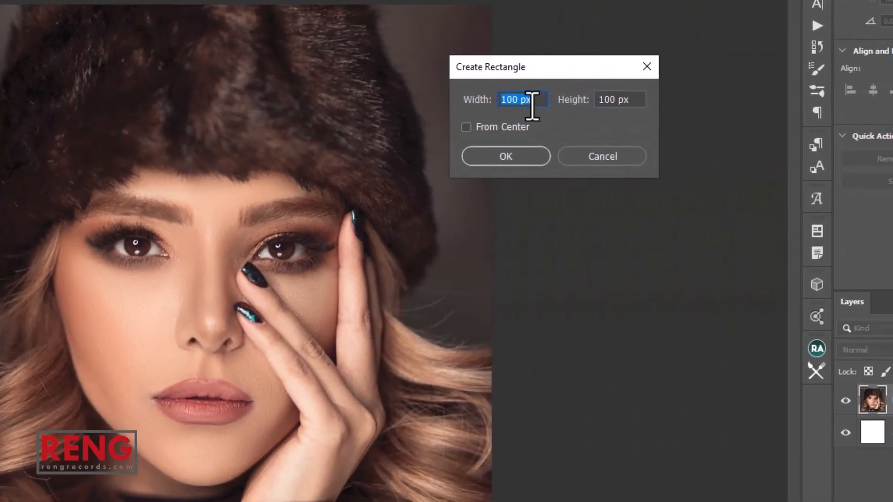
type("2800")
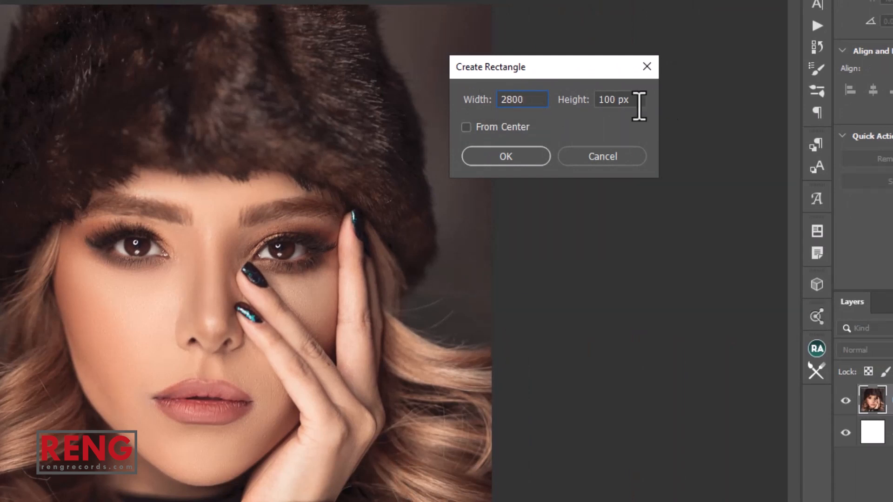
left_click(594, 107)
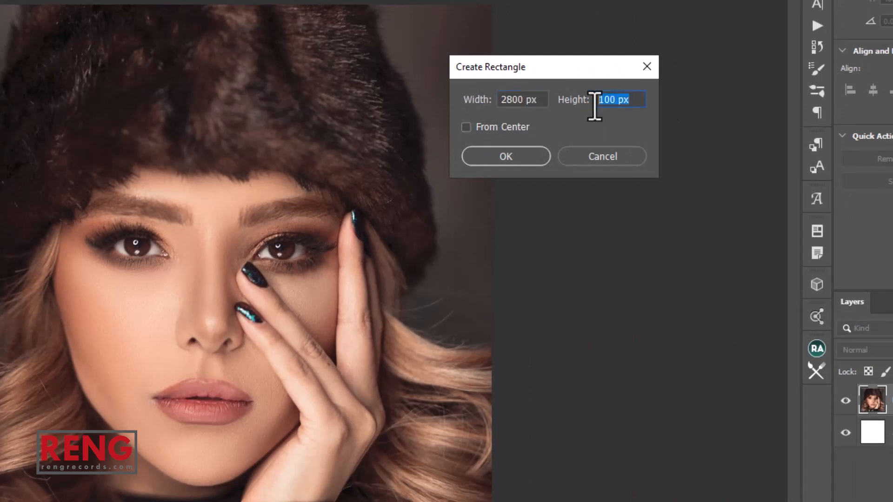
type("2800")
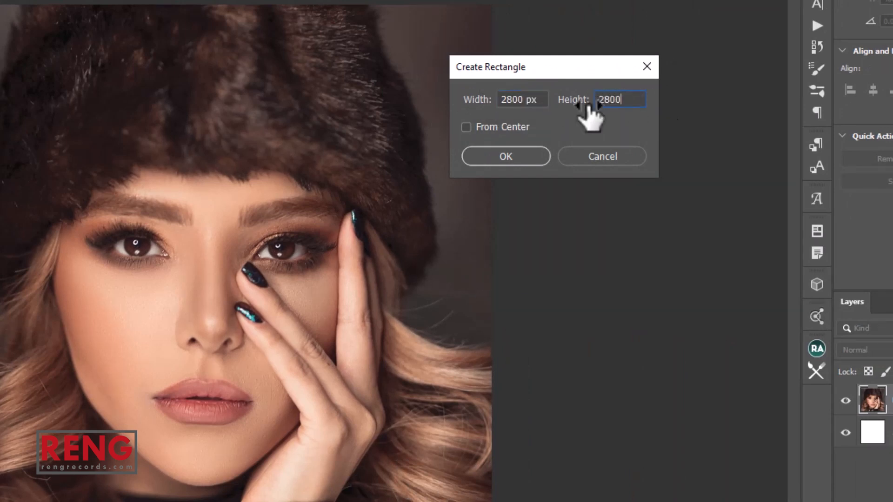
left_click(526, 157)
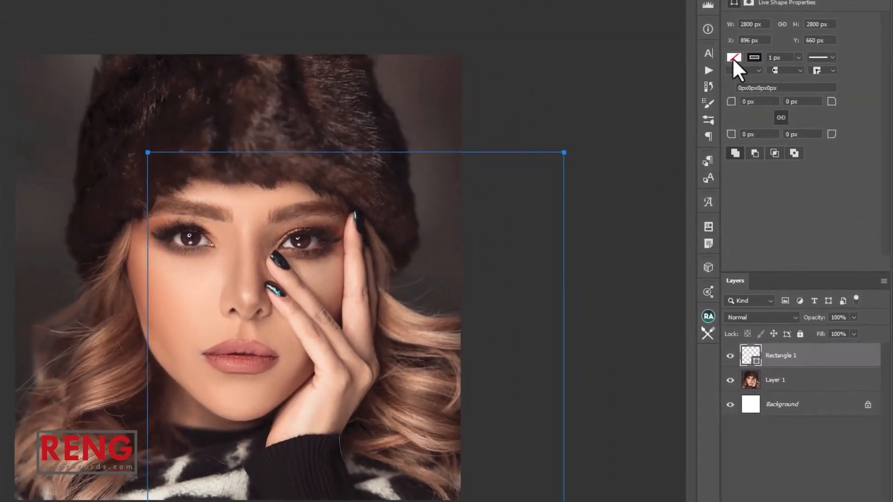
Step: Give the square shape a white fill and no stroke
left_click(734, 59)
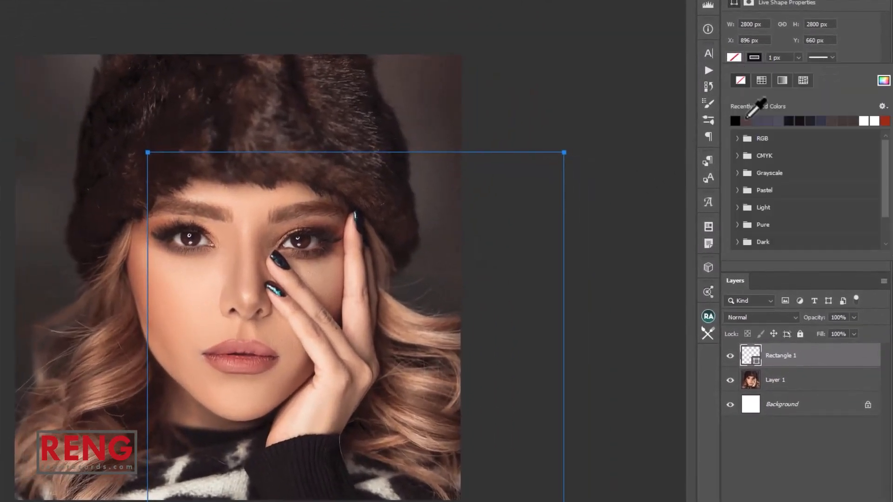
left_click(864, 123)
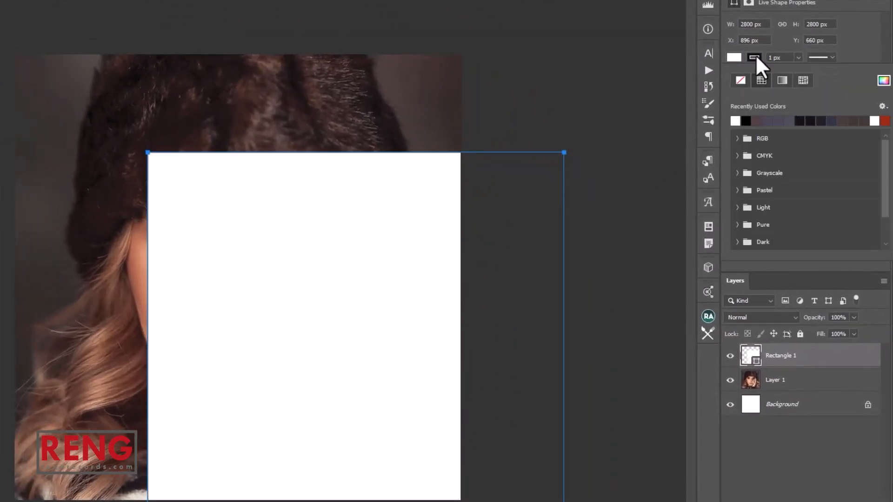
left_click(740, 80)
left_click(852, 52)
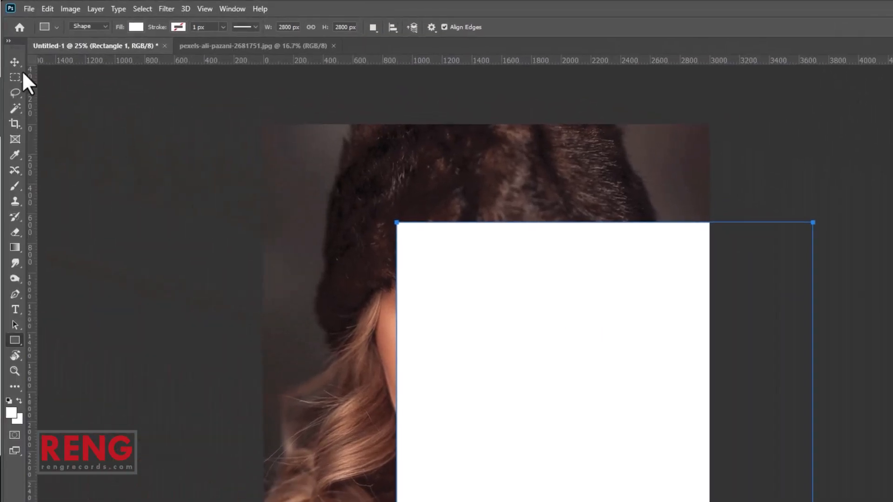
Step: Center the square shape horizontally and vertically on the Background layer
left_click(14, 62)
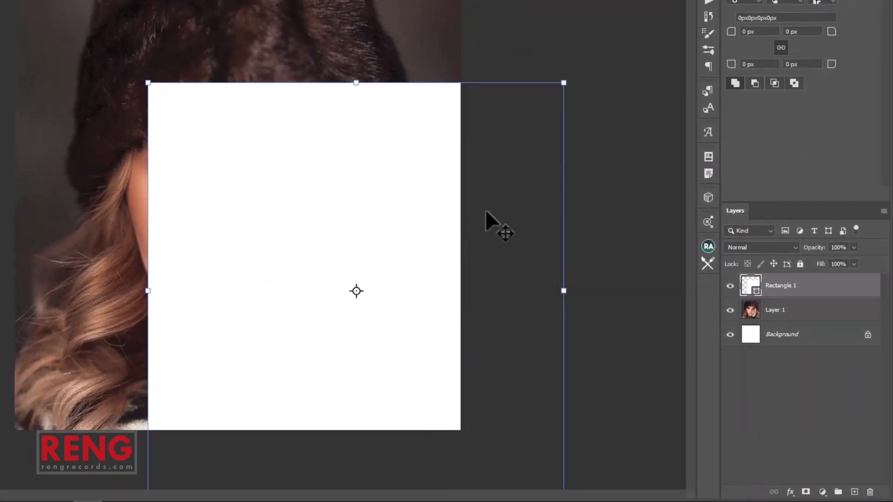
left_click(786, 338, "ctrl")
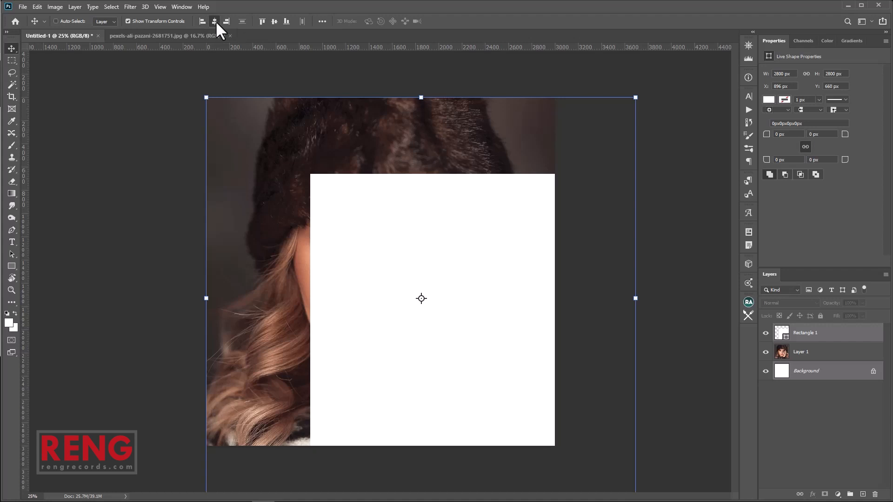
left_click(216, 22)
left_click(272, 21)
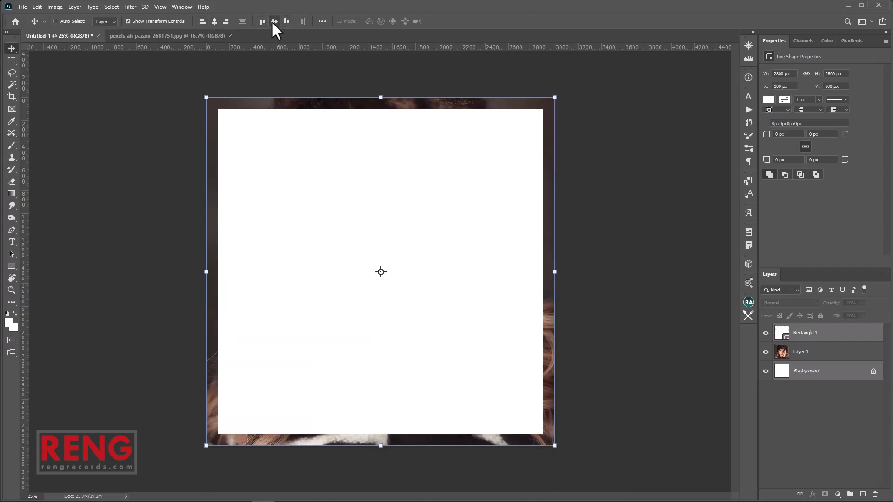
left_click(829, 399)
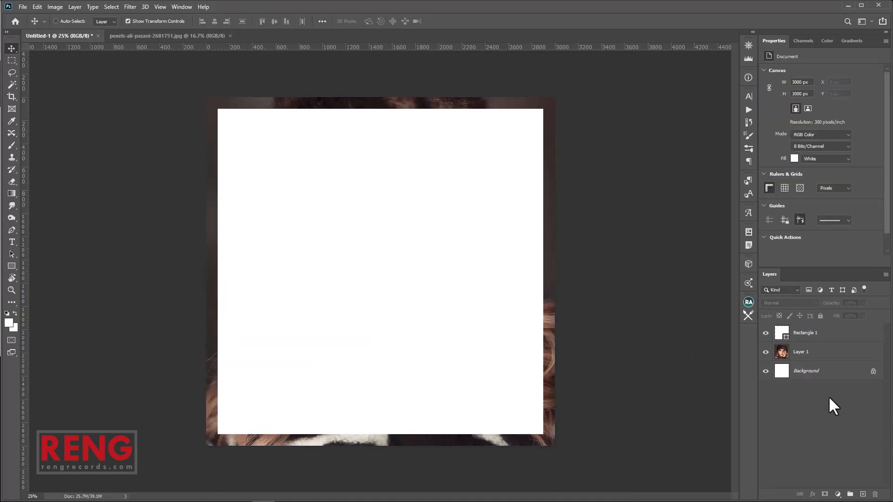
Step: Open the layer style of Rectangle 1 and set its fill opacity to 0%
left_click(819, 340)
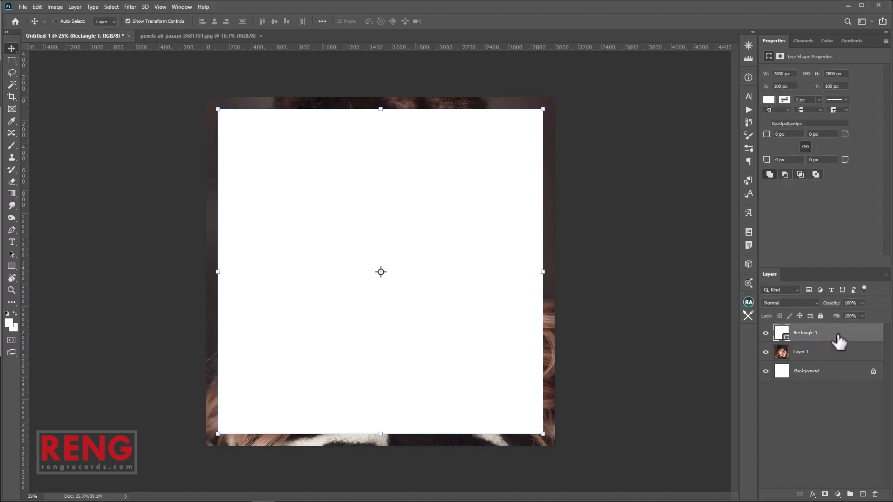
double_click(843, 339)
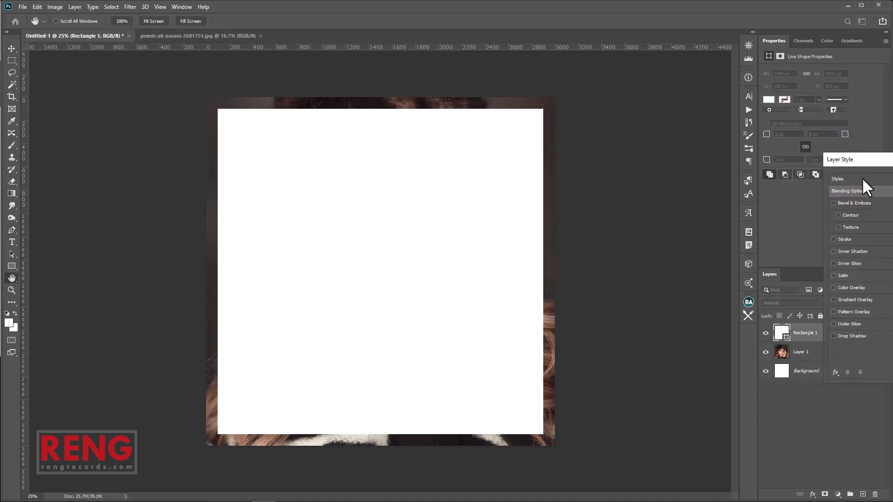
left_click_drag(868, 158, 557, 144)
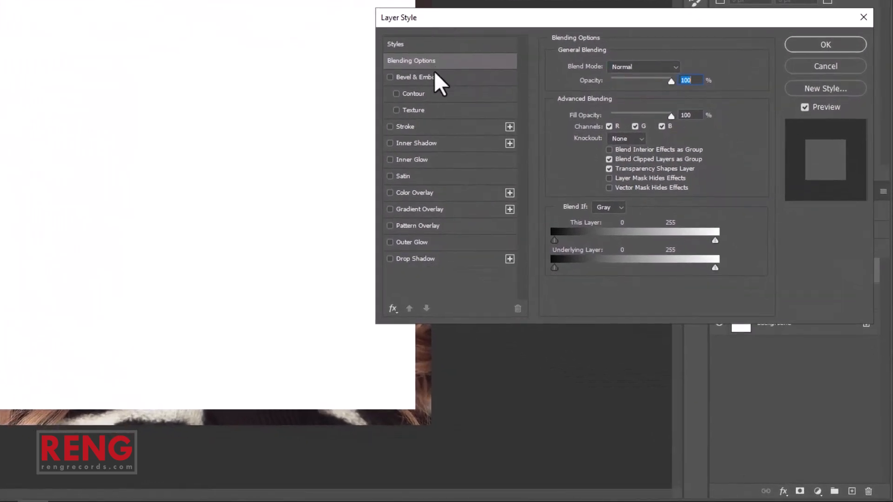
left_click_drag(668, 116, 601, 115)
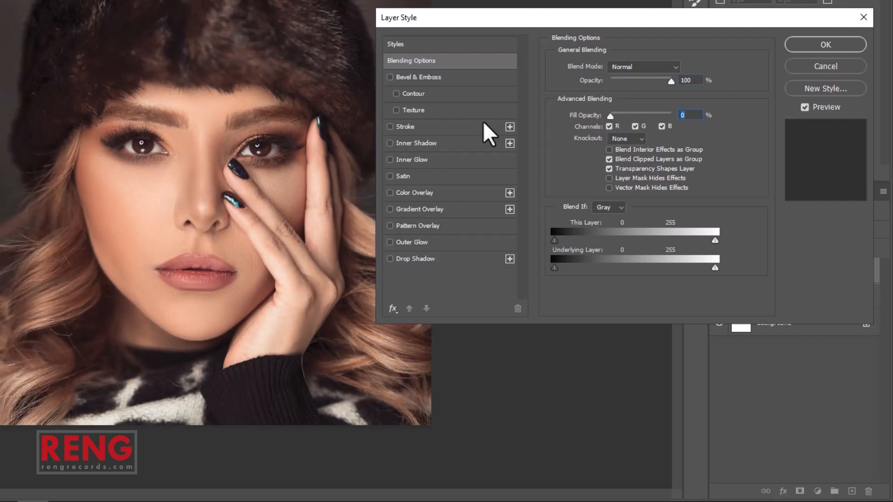
Step: Add a white (ffffff) stroke effect to Rectangle 1, 25 px in size and positioned inside
left_click(404, 127)
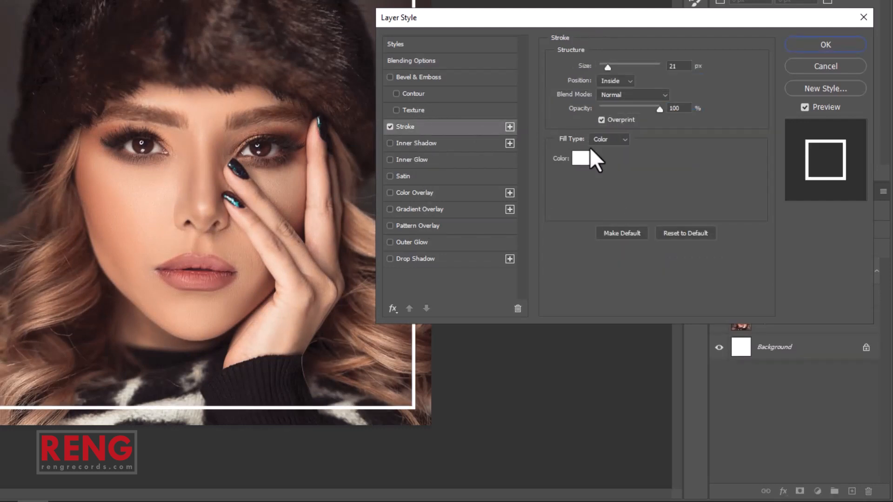
left_click(678, 67)
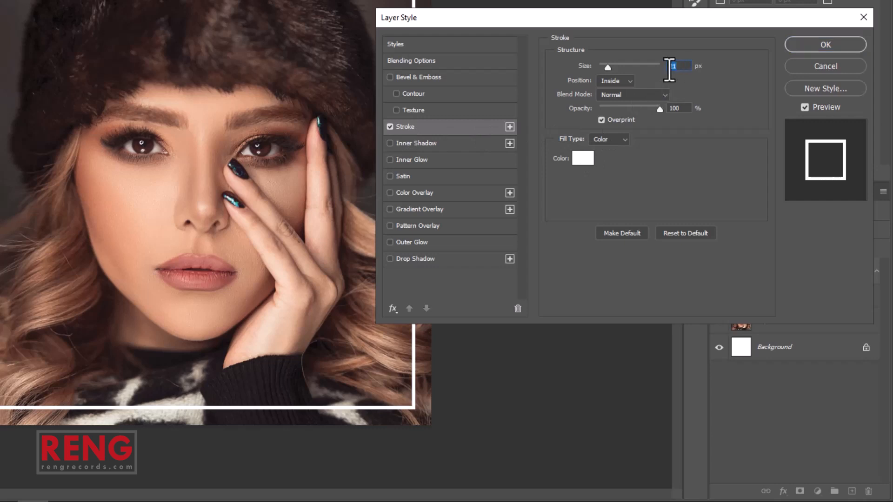
type("25")
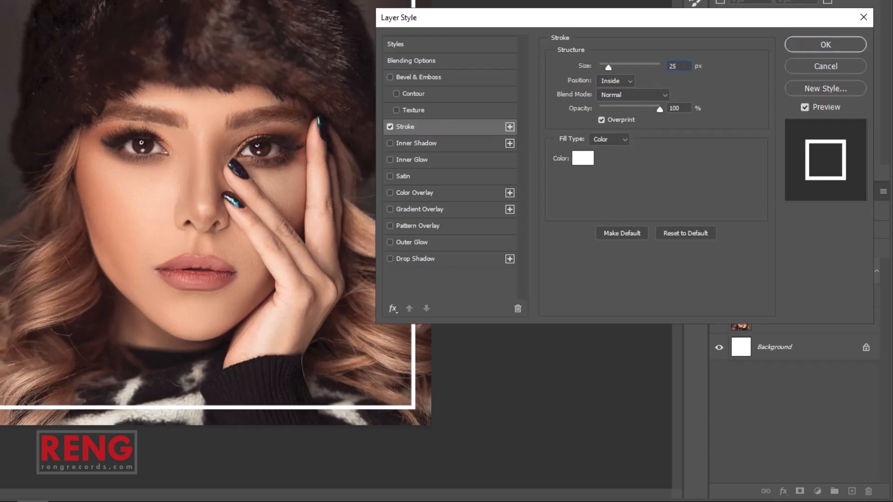
left_click(630, 81)
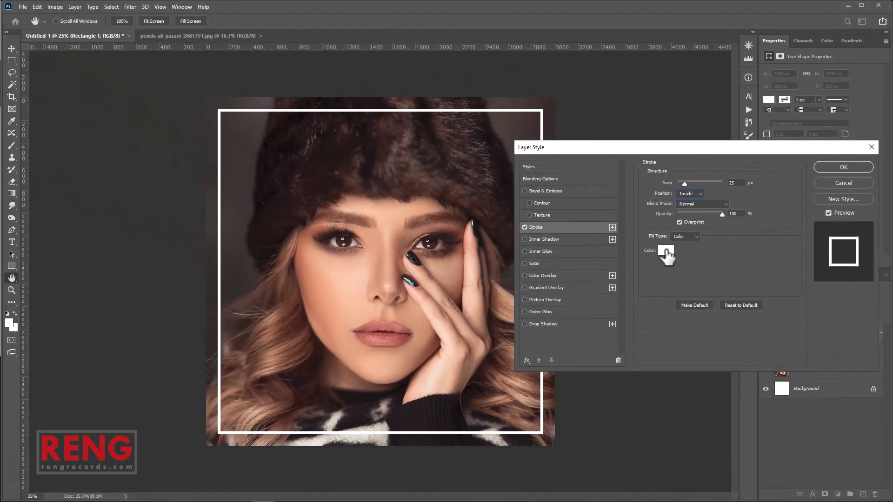
left_click(583, 159)
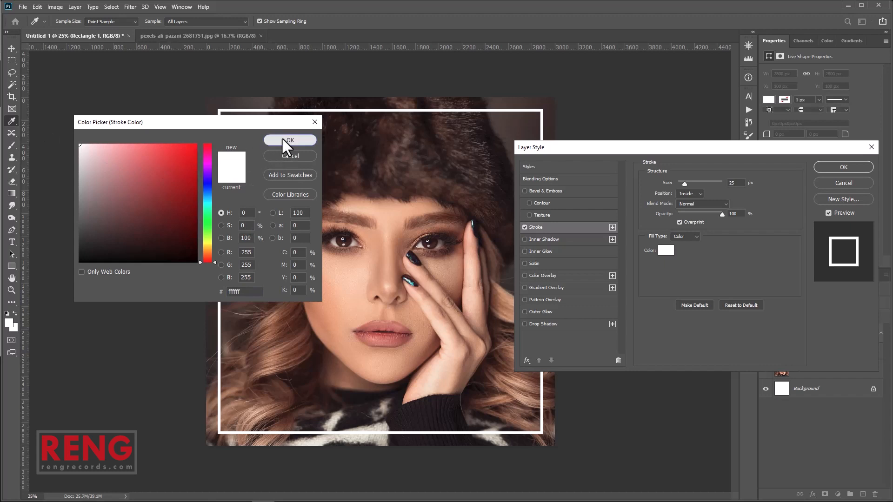
left_click(282, 139)
left_click(827, 168)
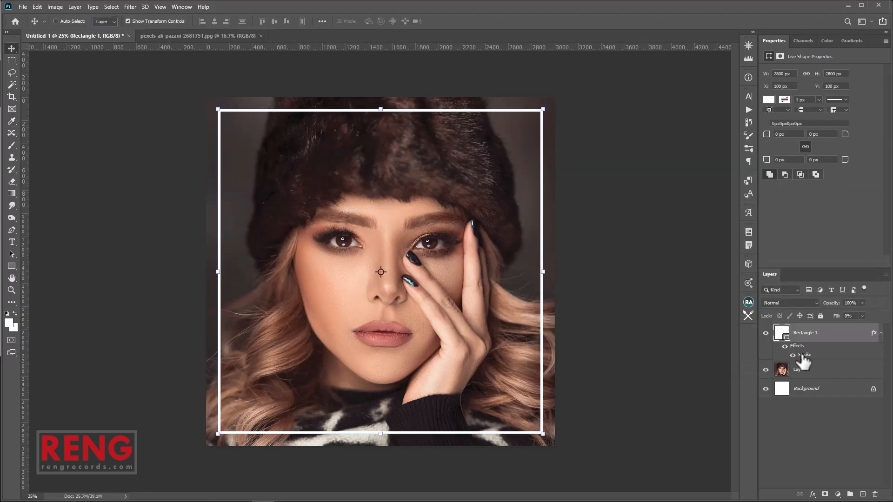
Step: Create a second rectangle shape, 1500 px wide and 3000 px high
left_click(12, 266)
left_click(344, 233)
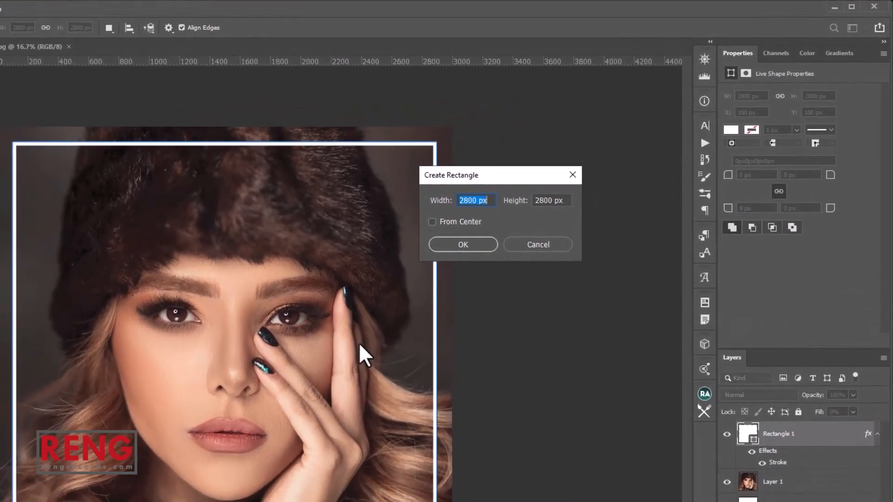
type("15")
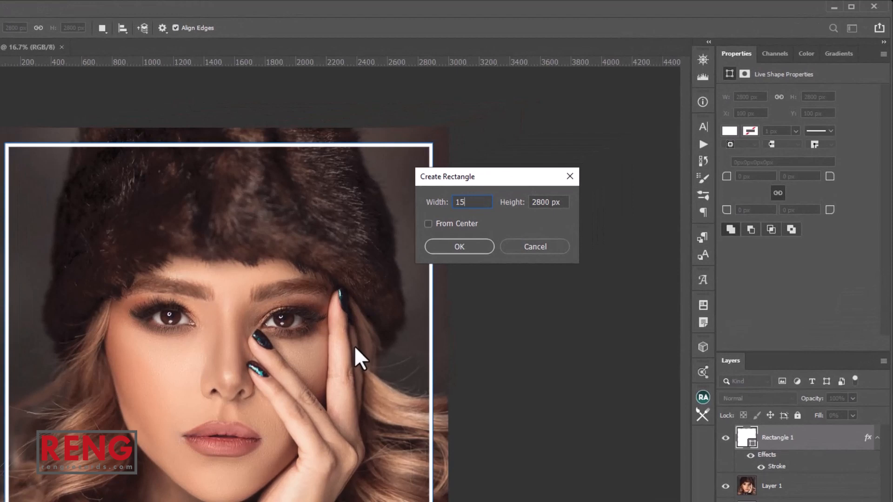
type("00")
key("Tab")
key("Return")
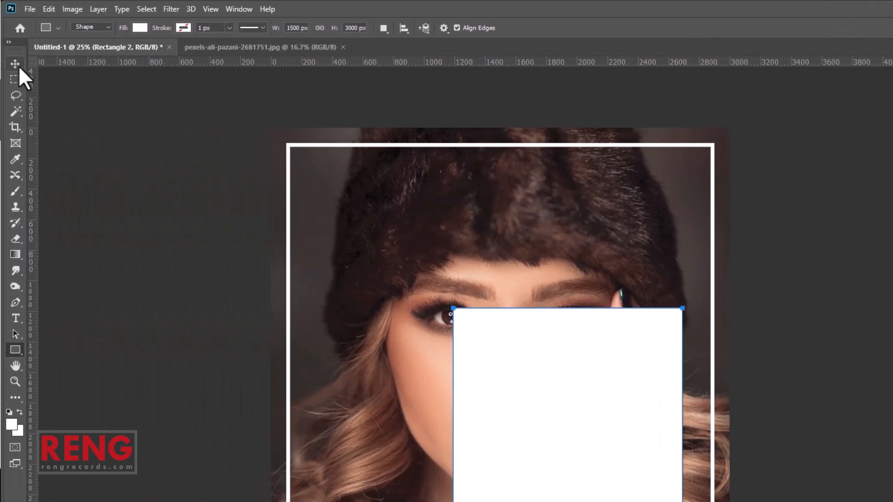
Step: Move the new white rectangle so it exactly covers the left half of the canvas
left_click(15, 64)
left_click_drag(572, 484, 389, 299)
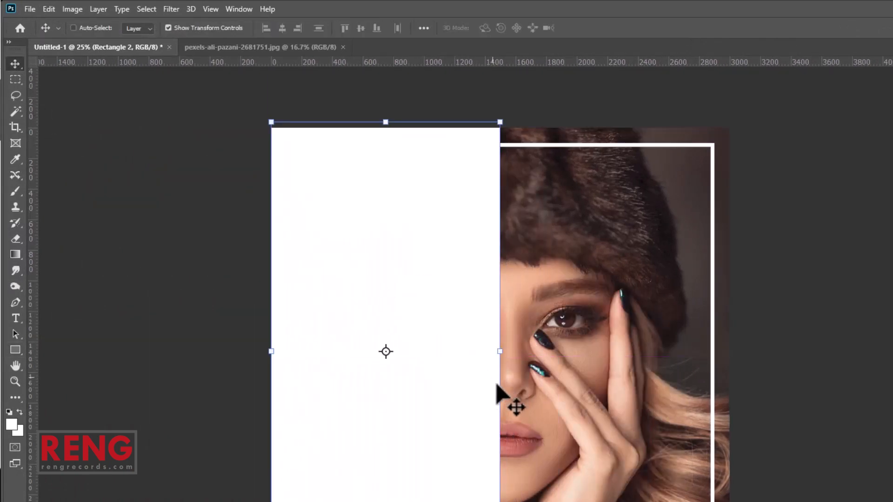
mouse_move(481, 405)
left_mouse_down()
mouse_move(464, 390)
mouse_move(473, 391)
left_mouse_up()
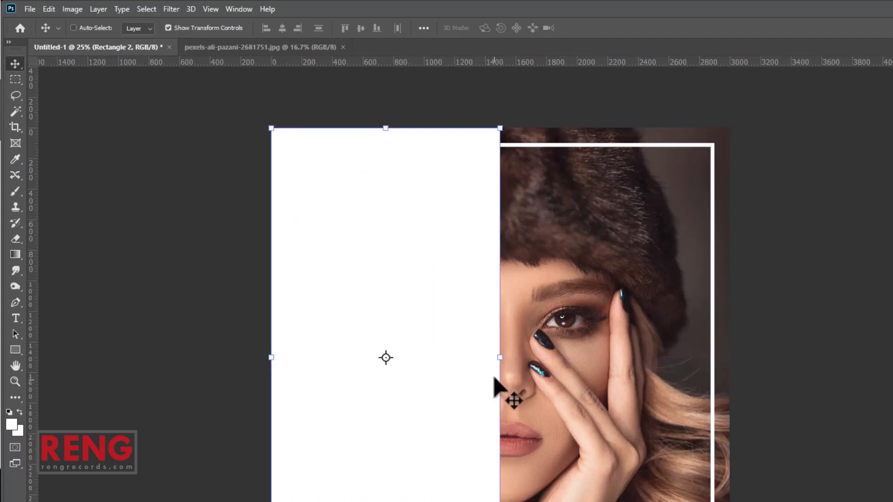
Step: Widen the white half-canvas rectangle to 1572 px by extending its right edge past the canvas centre
left_click_drag(500, 357, 508, 357)
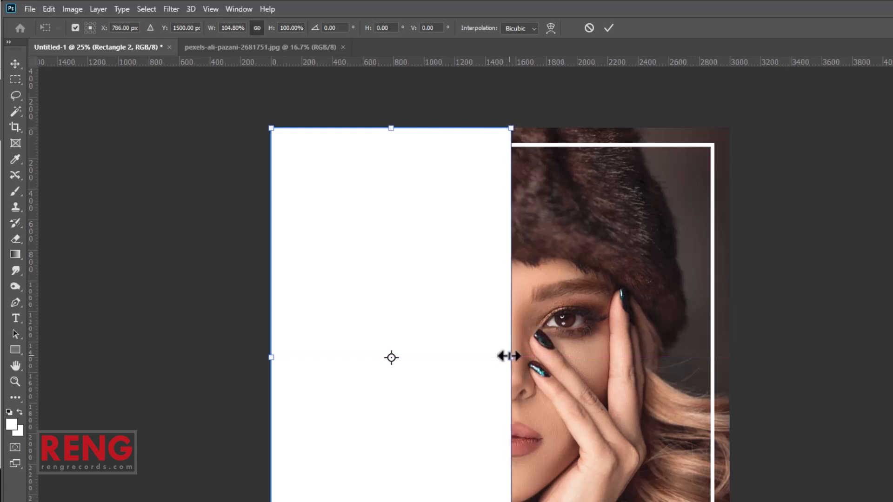
key("Return")
left_click(16, 79)
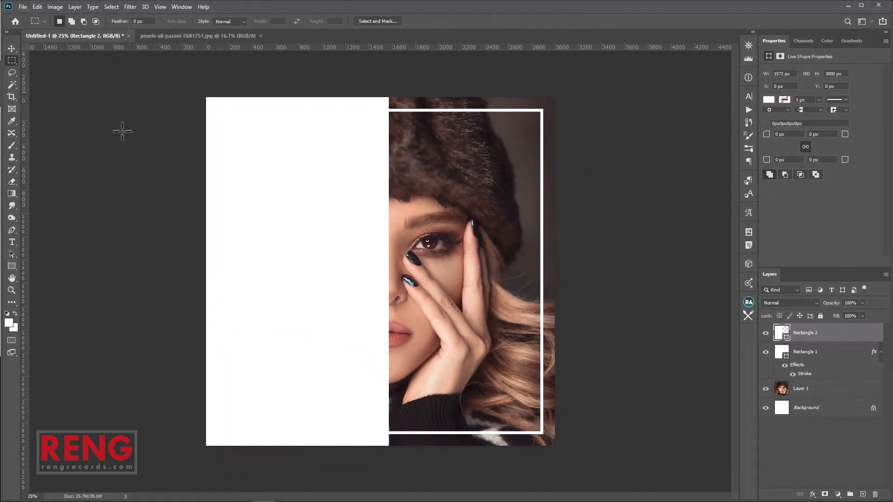
Step: Hide the Rectangle 2 and Rectangle 1 layers and select the portrait layer, Layer 1
left_click(766, 333)
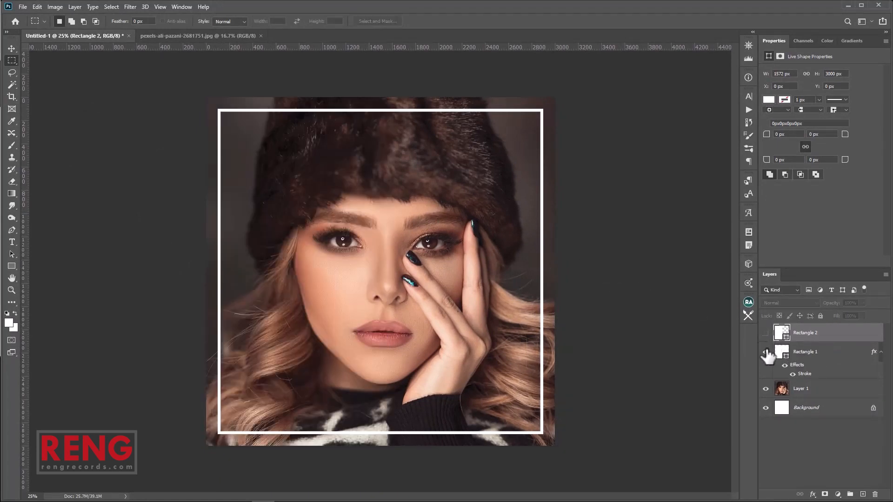
left_click(766, 351)
left_click(765, 351)
left_click(765, 333)
left_click(765, 333)
left_click(766, 352)
left_click(807, 389)
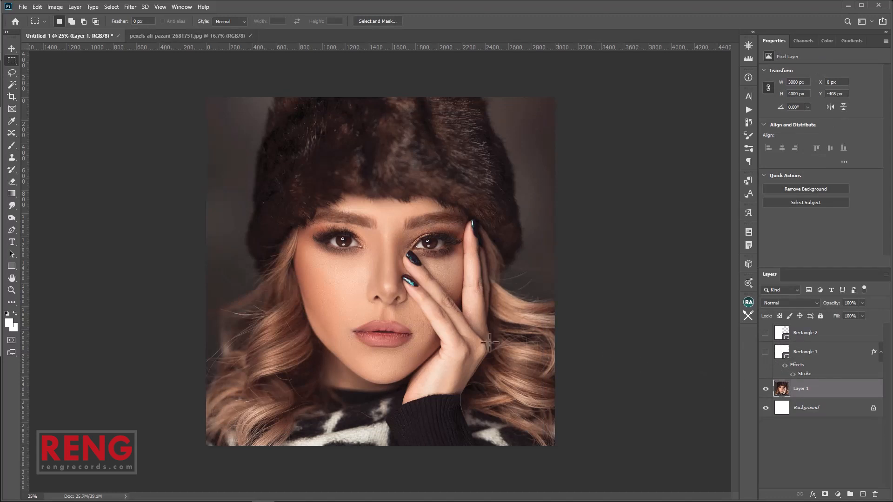
Step: Add a white text layer in Franklin Gothic Heavy and paste "The trouble is you think you have time"
key("t")
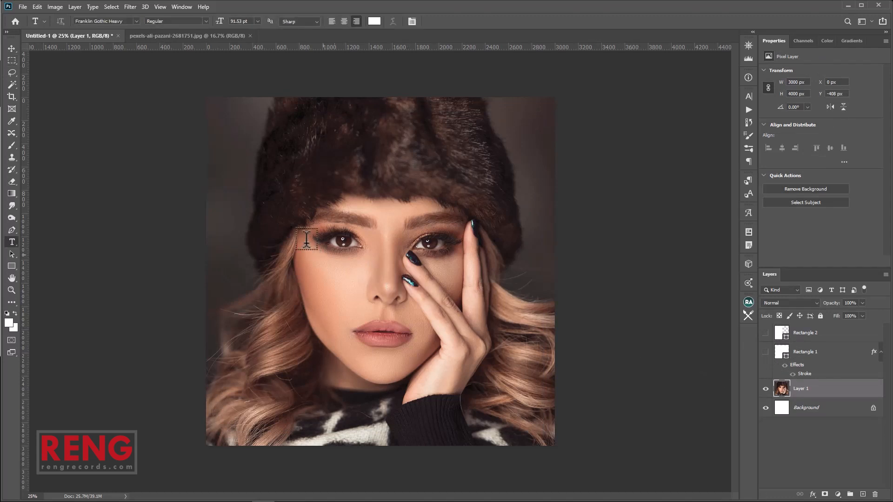
left_click(359, 217)
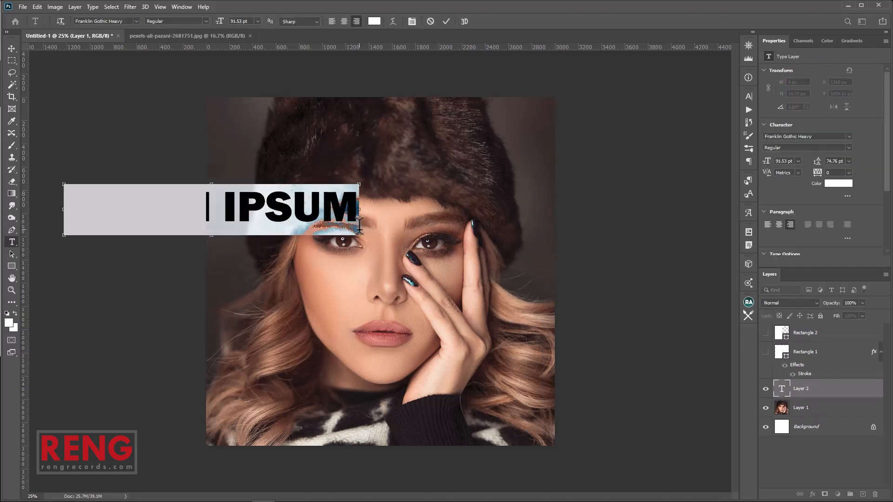
key("ctrl+v")
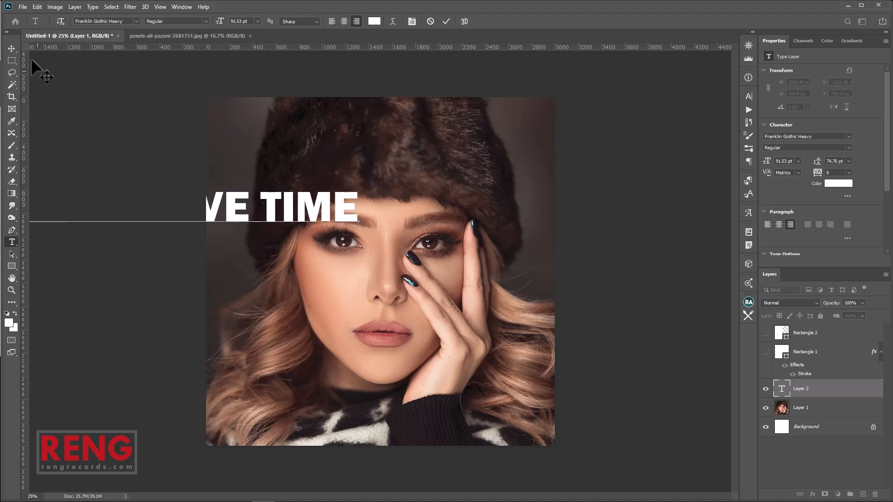
Step: Move the text across the canvas to reach its beginning and insert a line break after "THE TROUBLE"
left_click(12, 48)
left_click_drag(139, 220, 547, 239)
left_click_drag(70, 230, 417, 223)
key("t")
left_click_drag(506, 225, 519, 225)
key("BackSpace")
key("Return")
Step: Left-align the text and move it so its lines start near the canvas's left edge, at about X 169 px
left_click(16, 50)
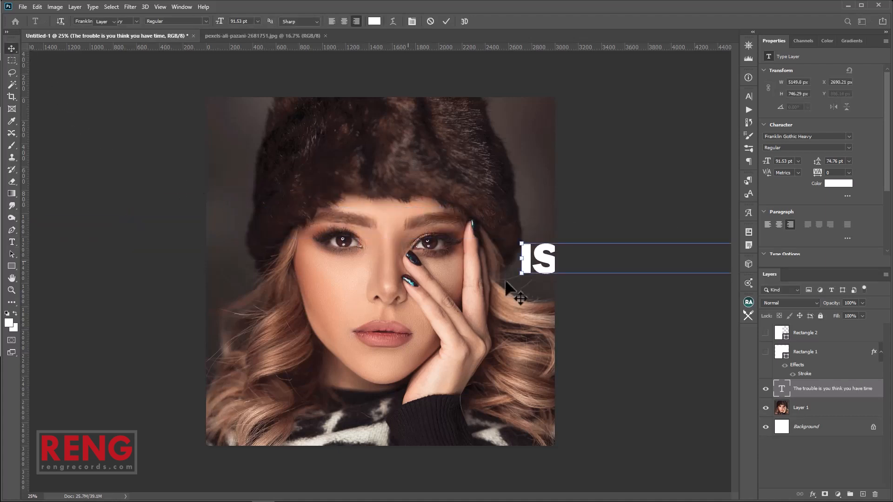
left_click_drag(507, 283, 298, 269)
left_click(767, 225)
scroll(159, 176, "down", 4)
left_click_drag(635, 263, 358, 254)
scroll(358, 269, "up", 4)
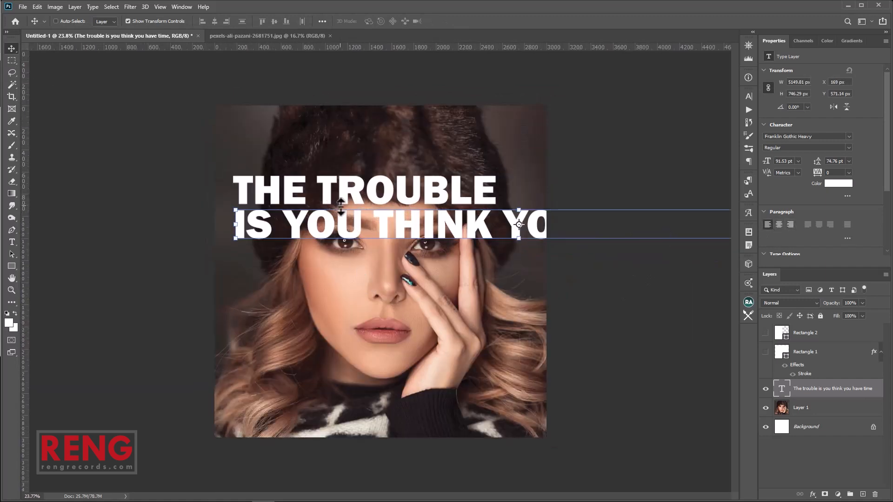
Step: Break the text into seven lines: THE / TROUBLE / IS YOU / THINK / YOU / HAVE / TIME
key("t")
left_click(372, 225)
key("Return")
left_click(447, 258)
key("Return")
left_click(353, 294)
key("Return")
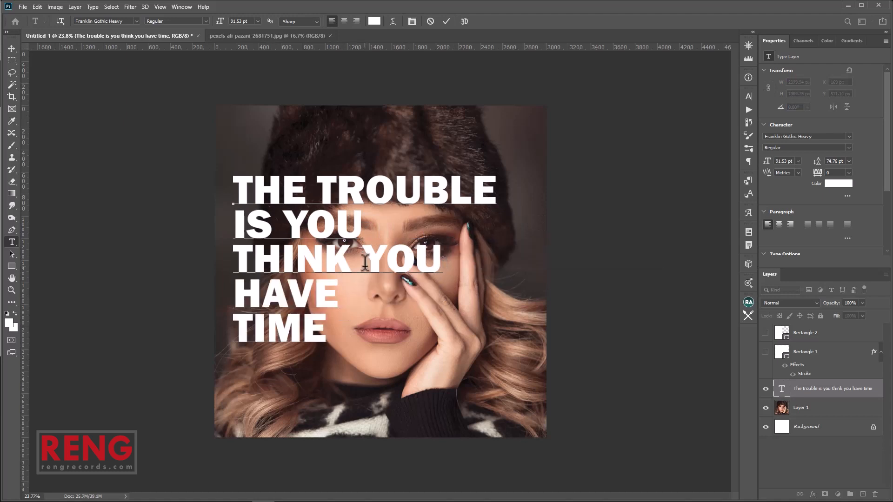
left_click(310, 190)
key("Return")
left_click_drag(363, 293, 355, 297)
key("Return")
Step: Right-align the text and move it up and left so its right edge sits just past the canvas centre
left_click(7, 47)
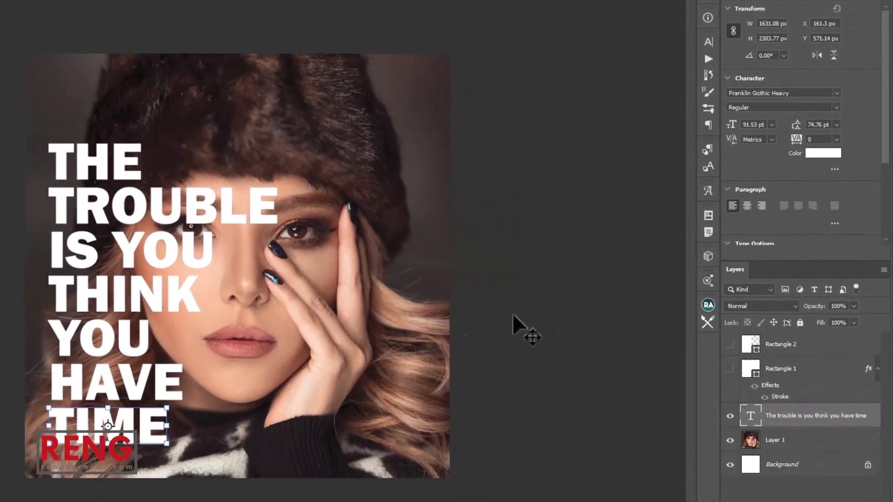
left_click(761, 205)
left_click_drag(42, 343, 241, 311)
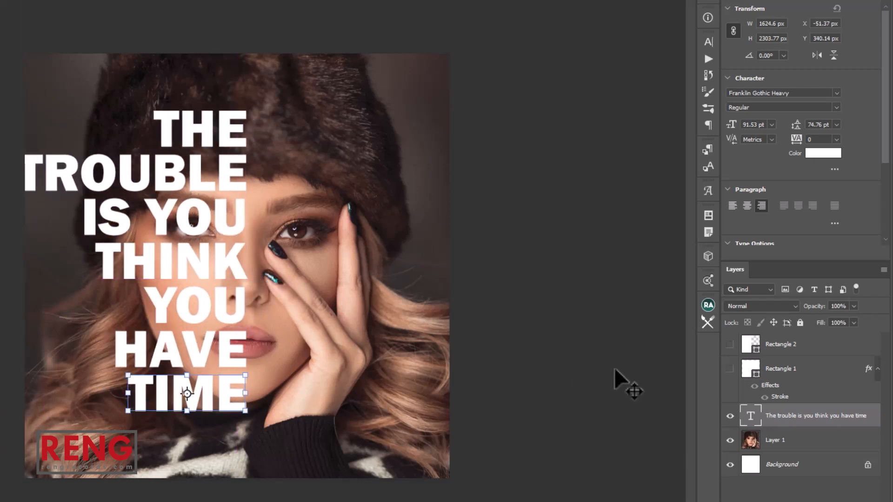
Step: Show Rectangle 2 and place it between Rectangle 1 and the text layer in the layer stack
left_click(730, 369)
left_click(731, 370)
left_click(729, 345)
left_click_drag(791, 350, 797, 398)
Step: In the text layer's blending options, set the fill opacity to 0% and the knockout to Shallow
left_click(775, 417)
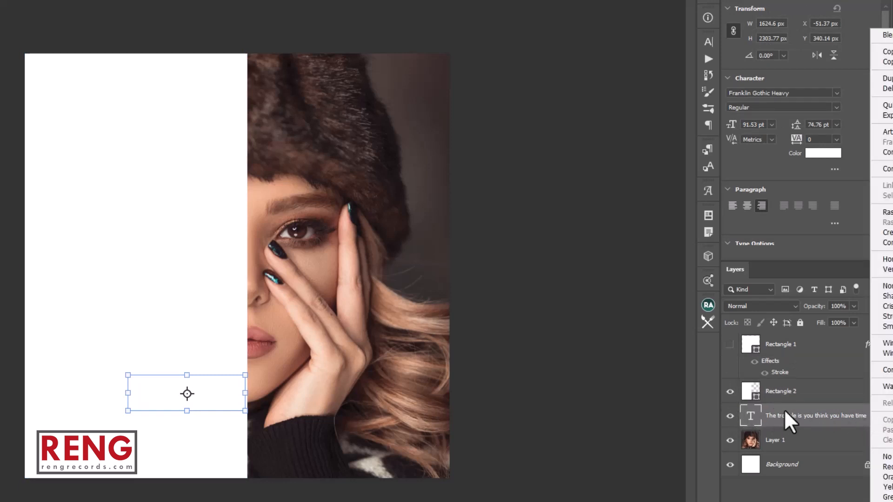
right_click(765, 409)
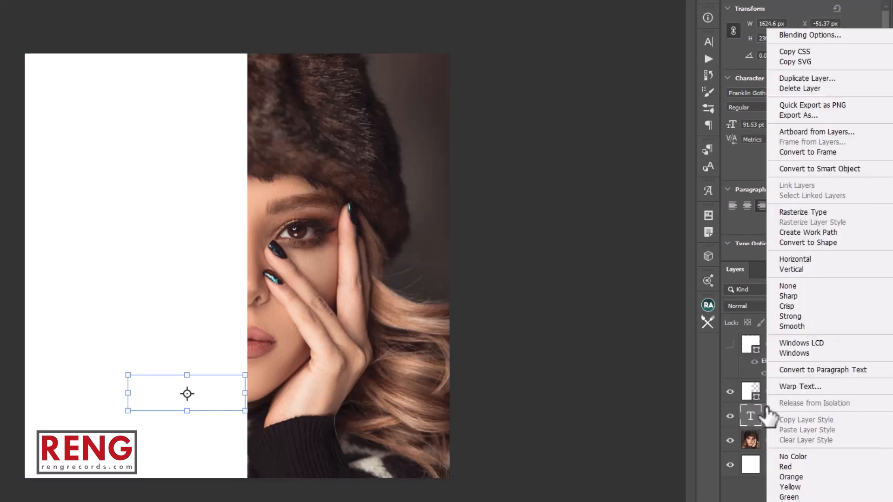
left_click(794, 36)
left_click_drag(618, 117, 566, 109)
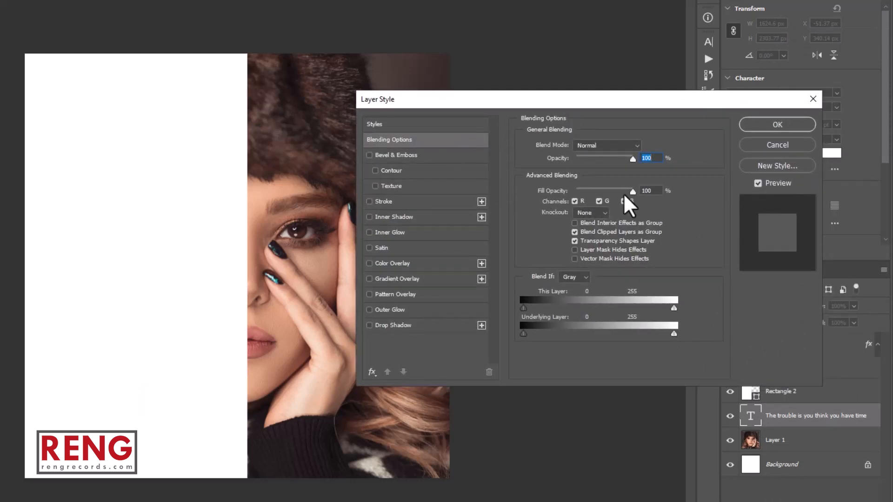
left_click_drag(633, 191, 575, 197)
left_click(600, 215)
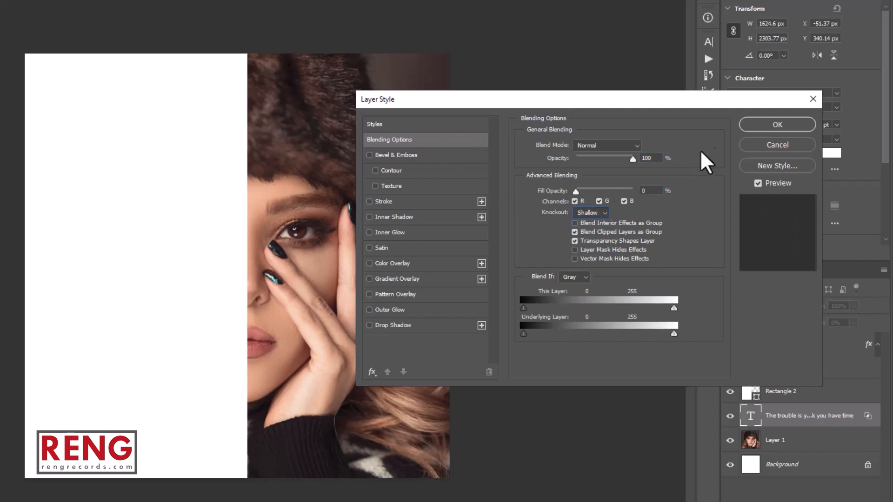
left_click(757, 124)
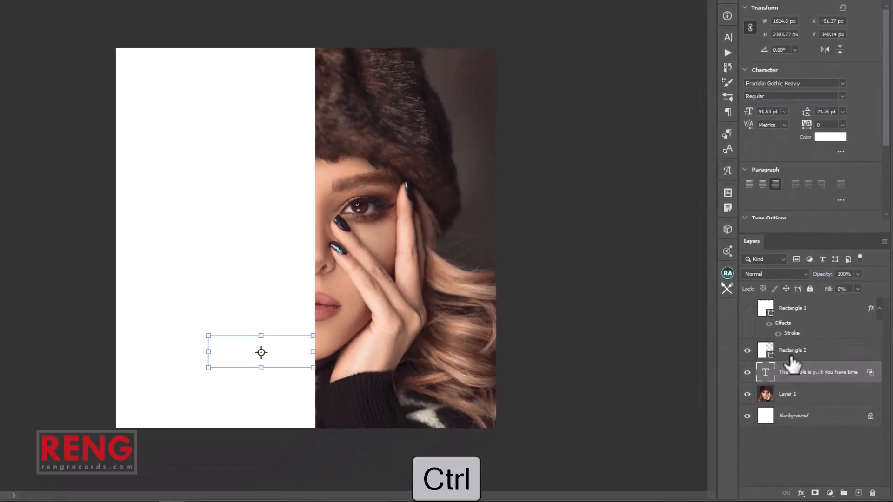
Step: Group Rectangle 2 with the text layer and move Rectangle 2 below the text inside the group
left_click(796, 358, "ctrl")
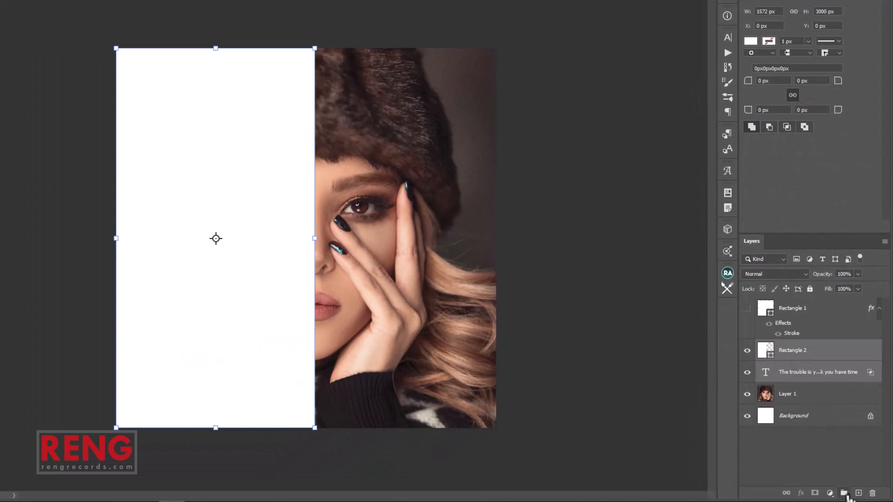
left_click(844, 493)
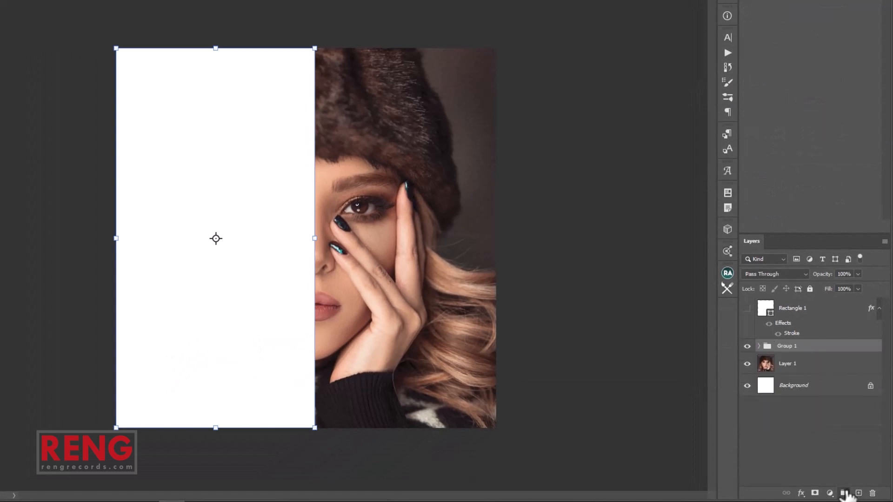
left_click(759, 346)
left_click(818, 365)
left_click_drag(819, 372, 814, 395)
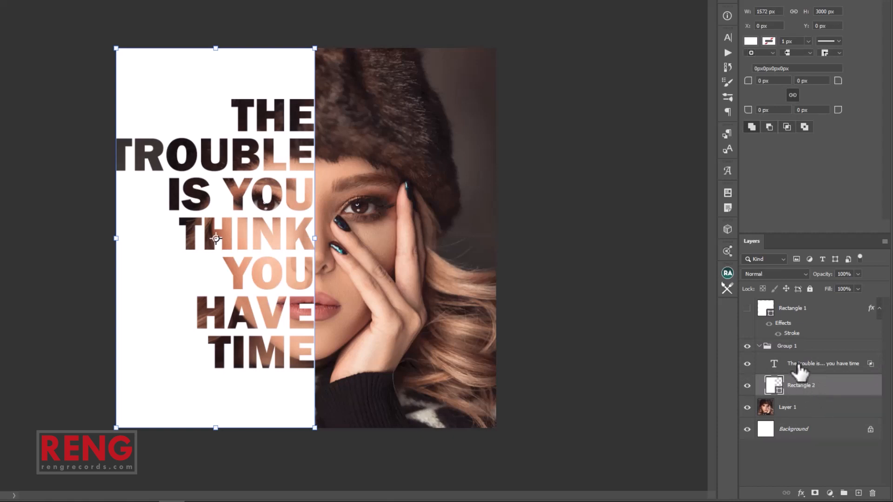
Step: Scale the text down to about 85.57 pt and move it slightly up within the white half
left_click(799, 367)
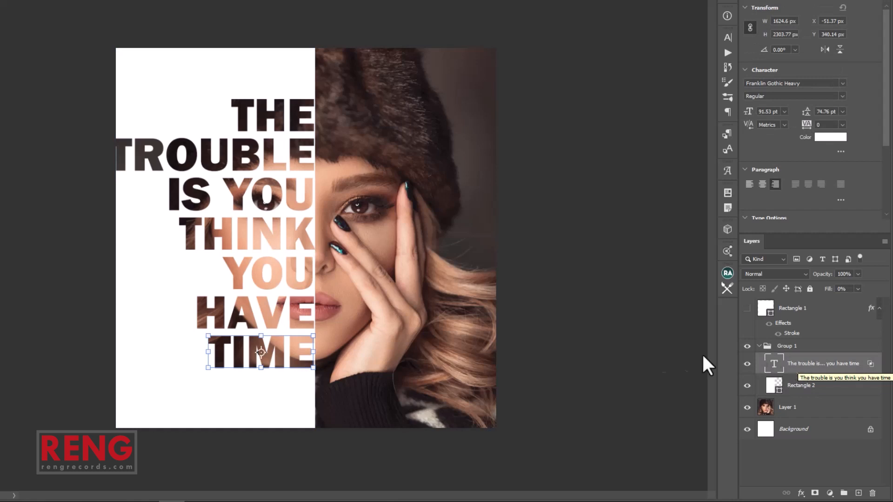
key("ctrl+t")
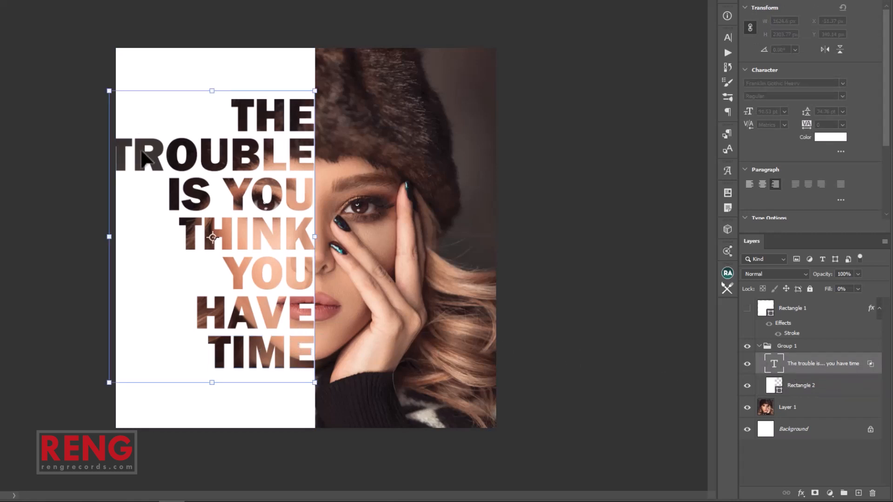
left_click_drag(112, 89, 136, 99)
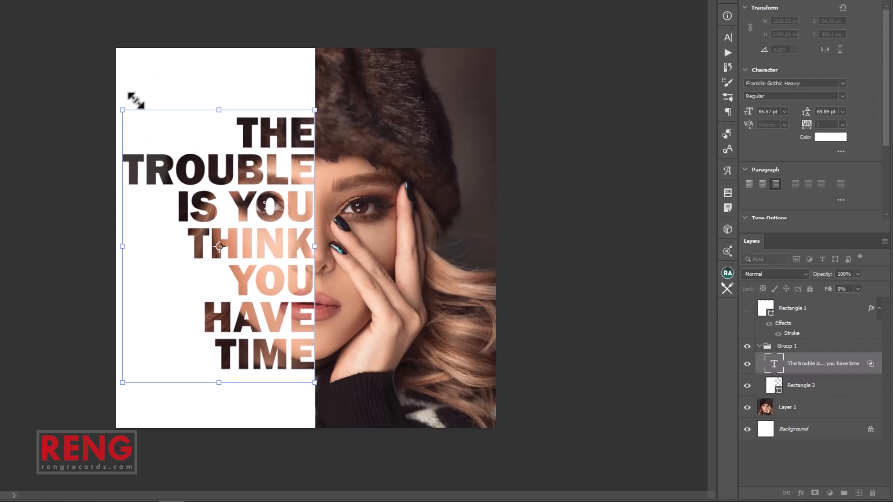
key("Return")
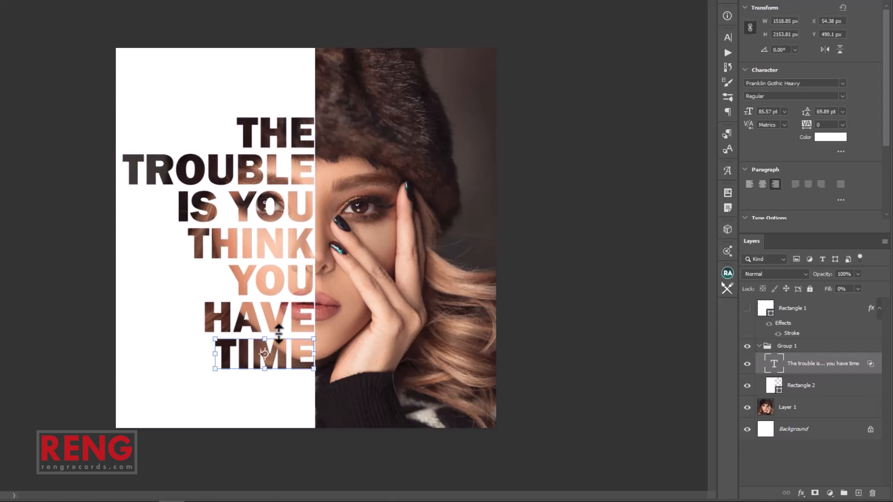
mouse_move(283, 319)
left_mouse_down()
mouse_move(275, 325)
mouse_move(281, 309)
left_mouse_up()
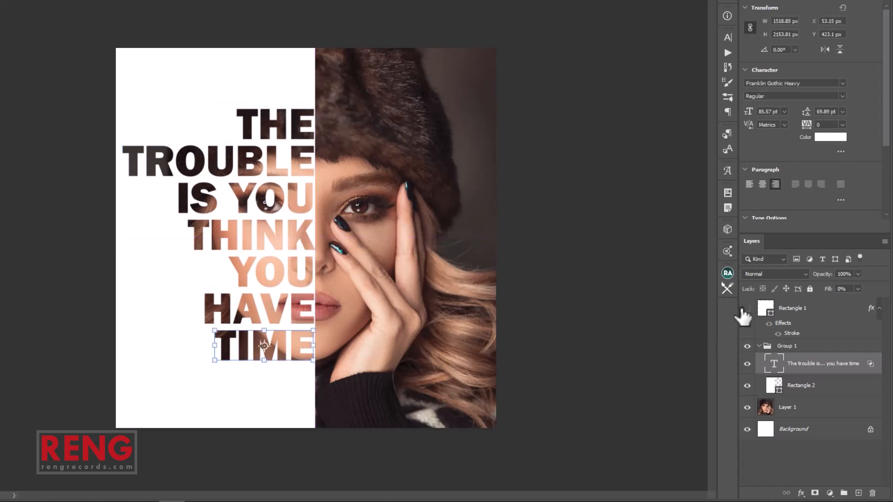
Step: Show the Rectangle 1 frame and move its layer into Group 1 between the text and Rectangle 2
left_click(747, 308)
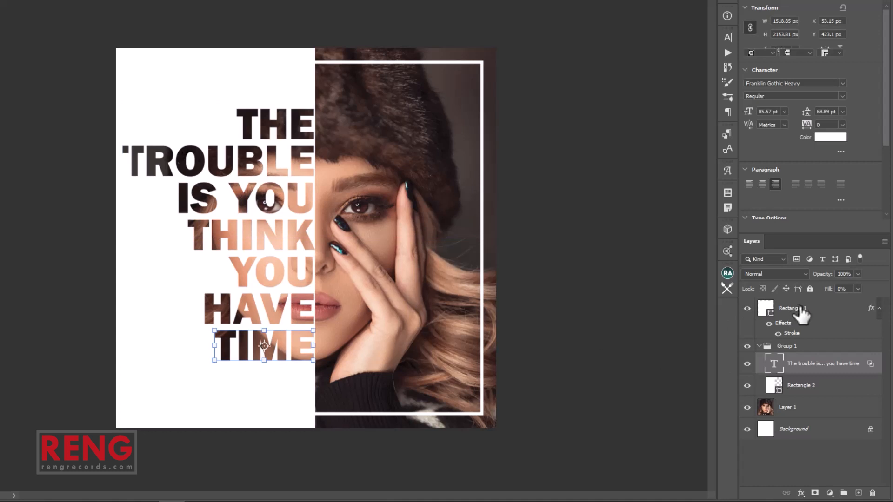
left_click(800, 312)
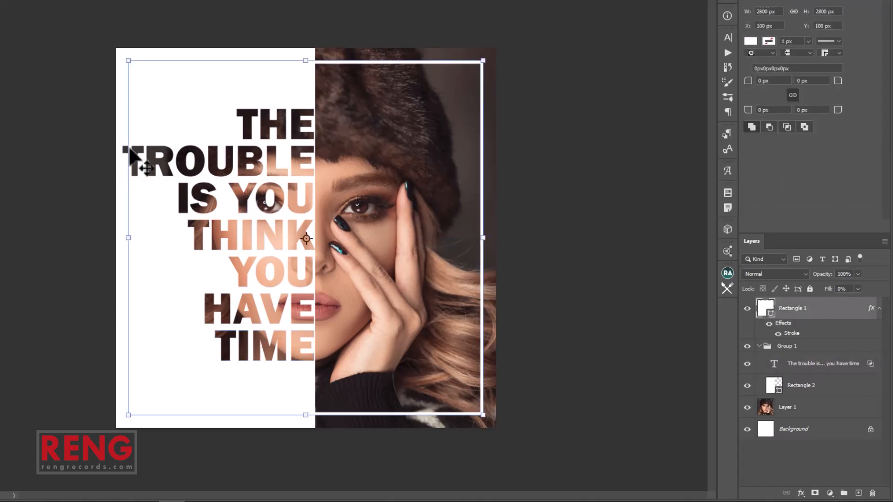
left_click_drag(826, 318, 810, 376)
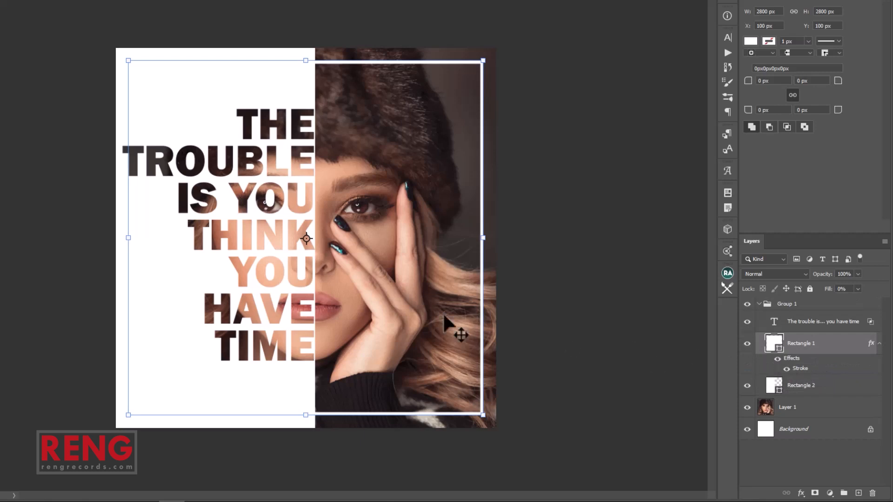
key("Return")
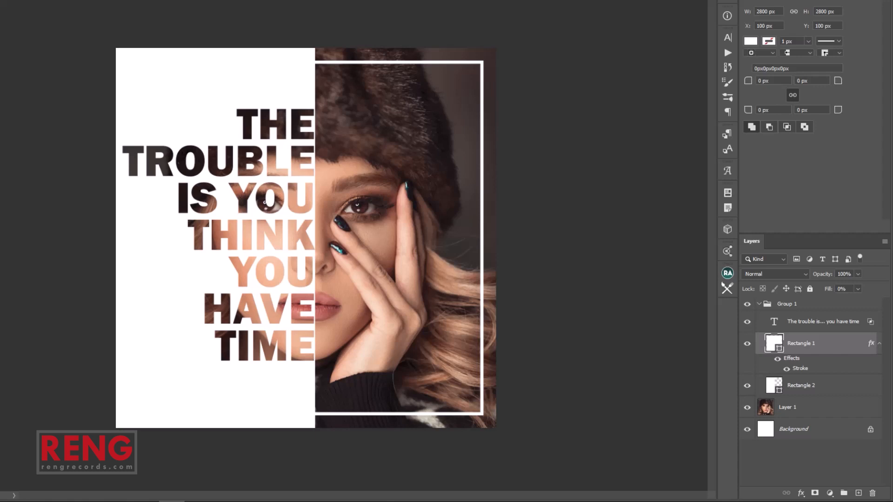
Step: Draw a white circle about 517 px in diameter and place it over the hand in the portrait's right half
left_click_drag(148, 289, 217, 379)
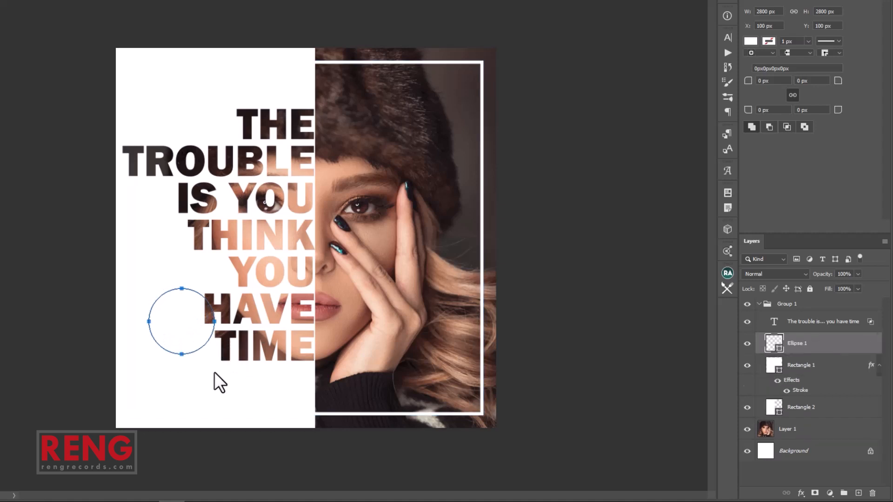
key("v")
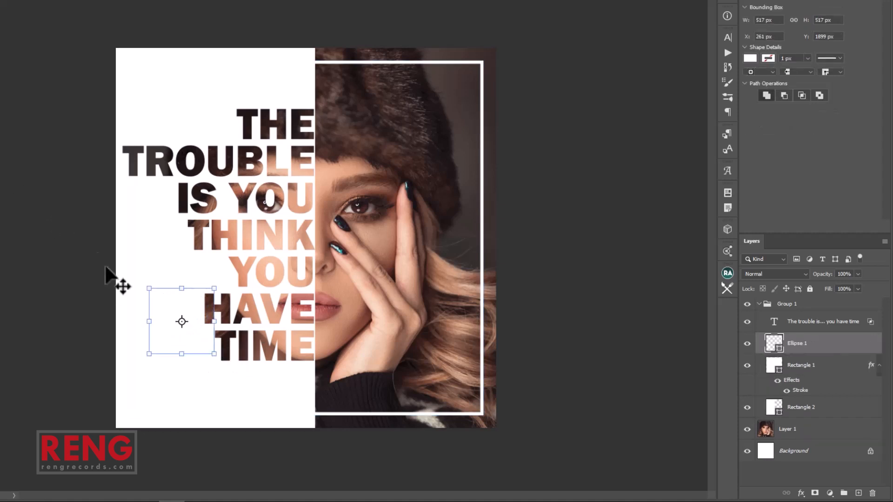
left_click_drag(200, 343, 412, 320)
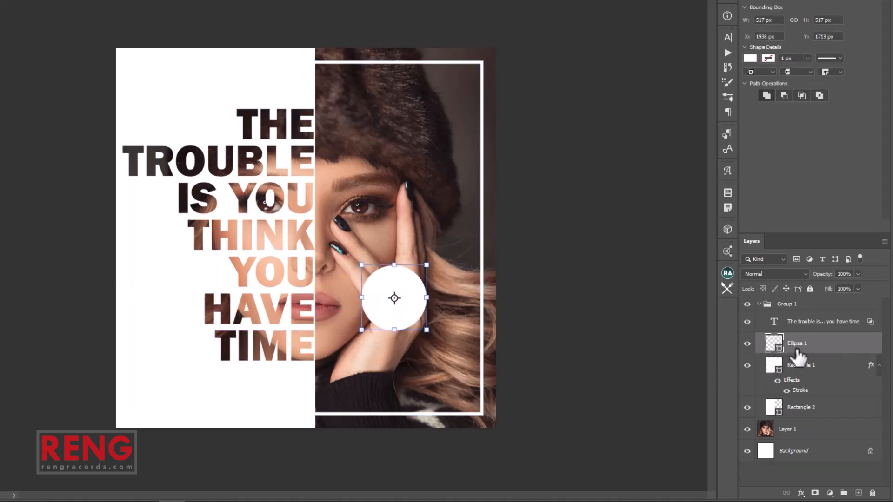
Step: Move the circle's layer out of Group 1 to the top of the layer stack and collapse the group
left_click_drag(803, 348, 799, 299)
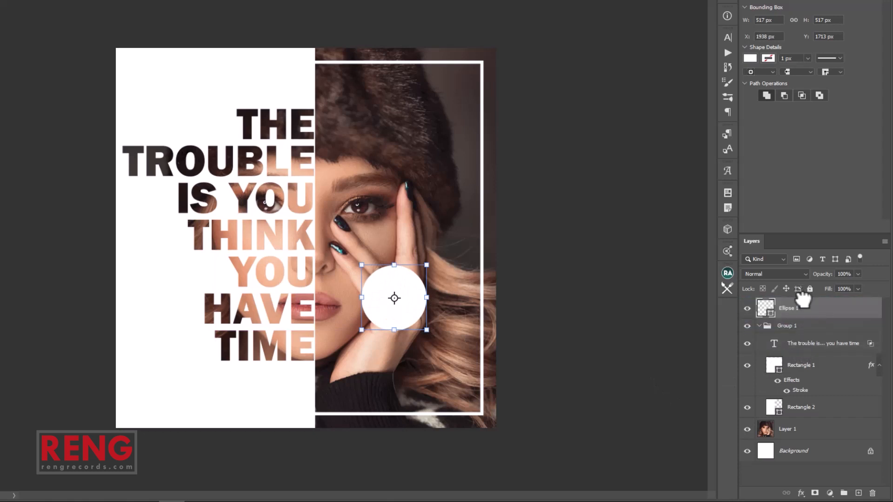
left_click(760, 326)
left_click(747, 326)
left_click(747, 327)
left_click(747, 327)
left_click(747, 326)
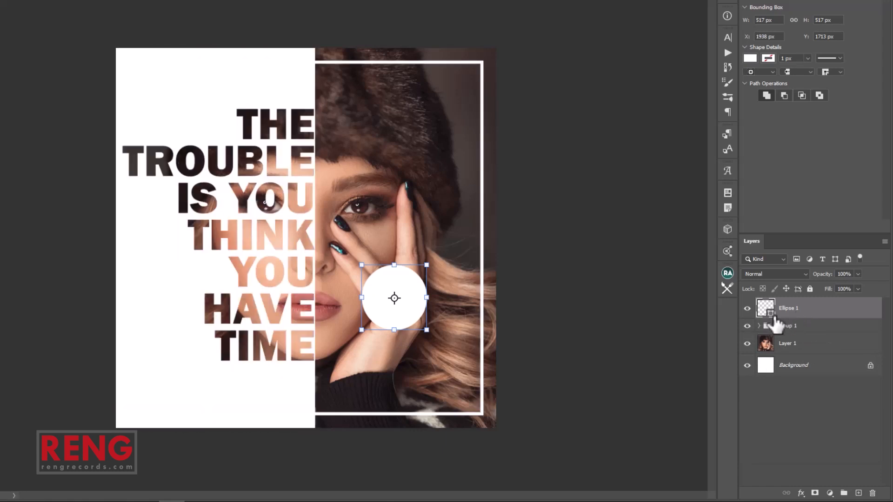
Step: Recolor the circle's fill to the dark brown #443937 sampled from the portrait photo
double_click(770, 313)
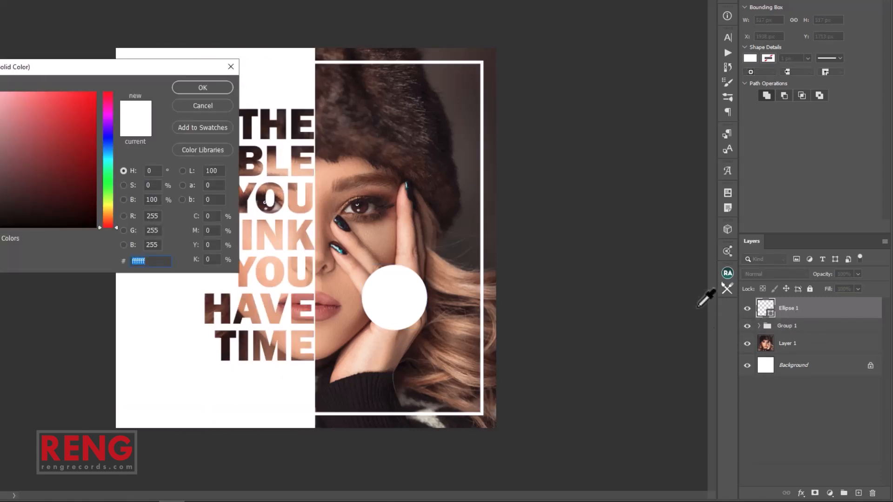
left_click(470, 206)
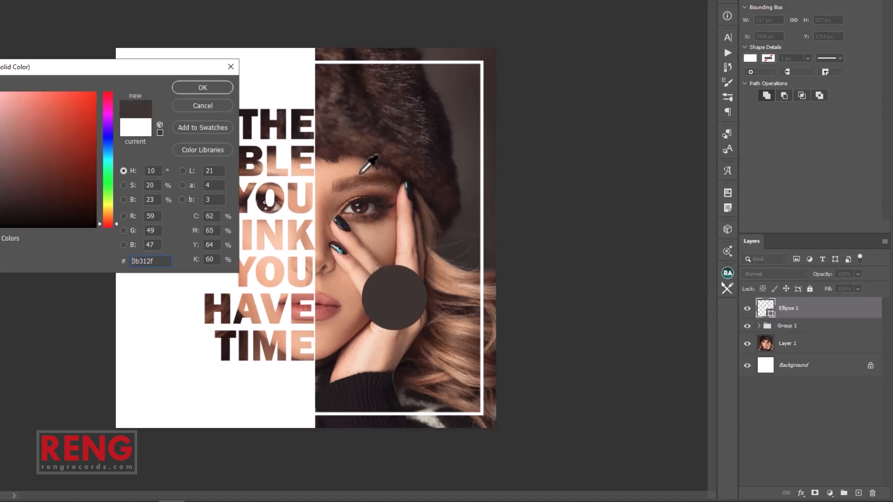
left_click(432, 127)
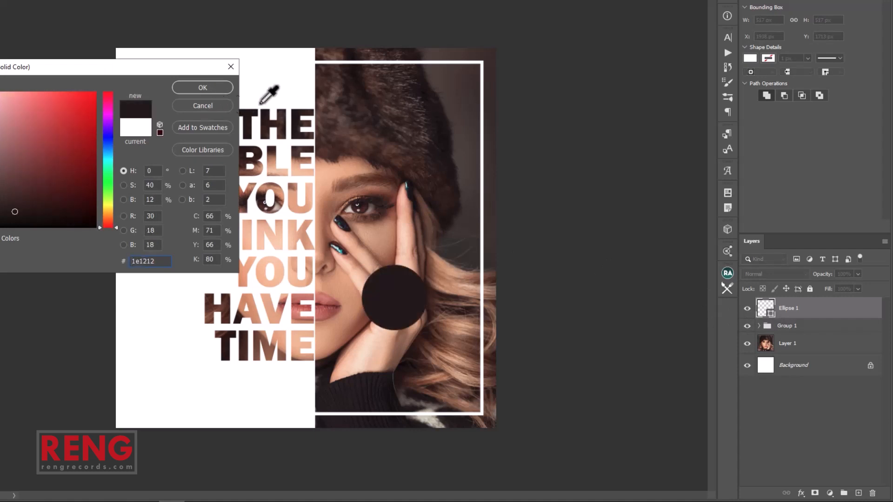
left_click(386, 103)
left_click(369, 104)
left_click(412, 103)
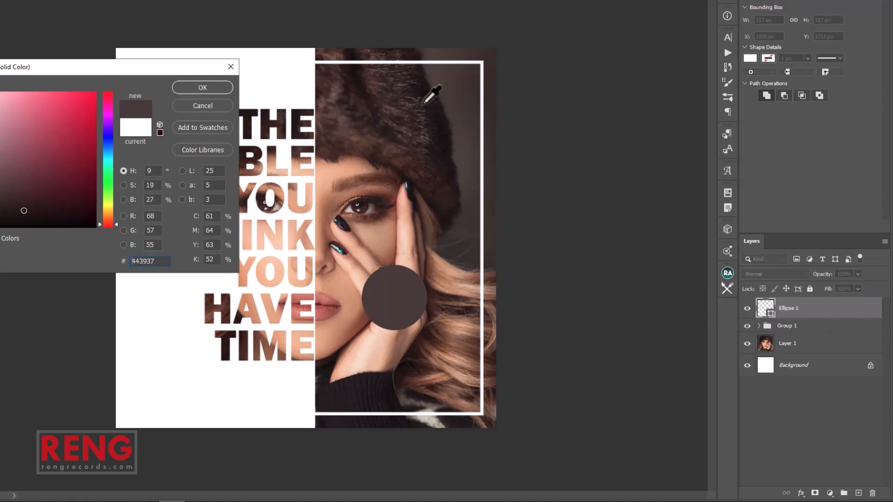
left_click(200, 88)
Step: Move the circle over the canvas's upper-right corner, duplicate it, and place one of the two over the lower-left corner
left_click_drag(407, 299, 488, 83)
key("ctrl+j")
key("ctrl+z")
left_click_drag(381, 271, 148, 429)
Step: Enlarge the lower-left circle to about 712 px and the upper-right circle to about 601 px in diameter
key("ctrl+t")
left_click_drag(163, 380, 195, 364)
key("Return")
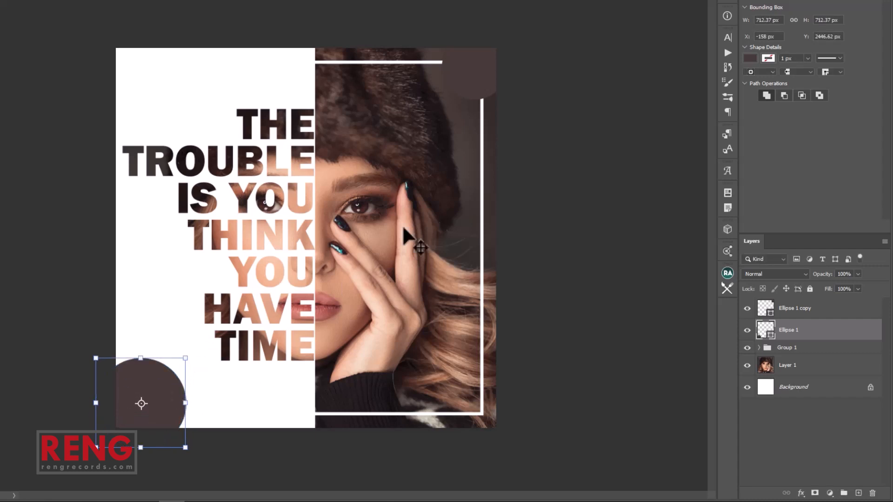
left_click(781, 306)
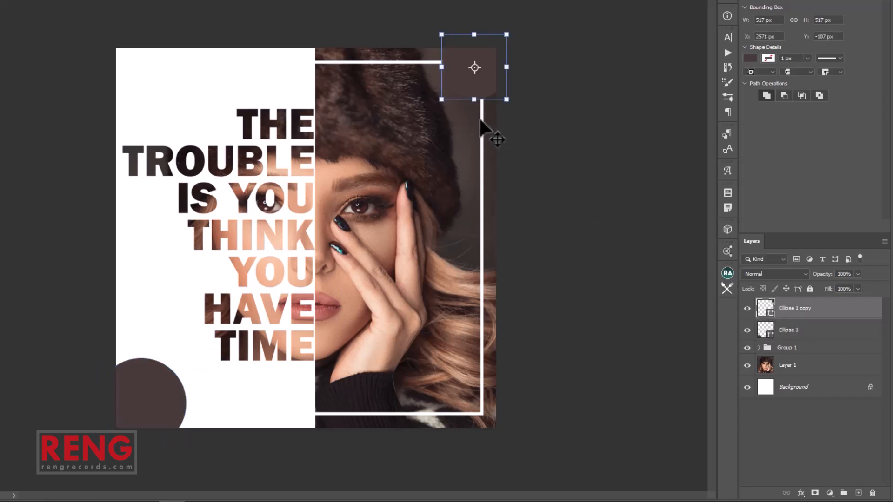
left_click_drag(444, 104, 439, 122)
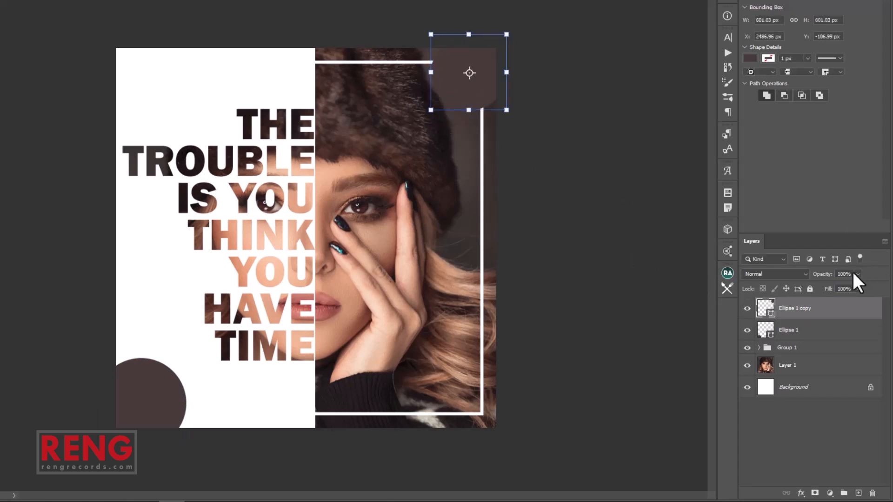
Step: Set the opacity of both circle layers to 60%
left_click(844, 331, "shift")
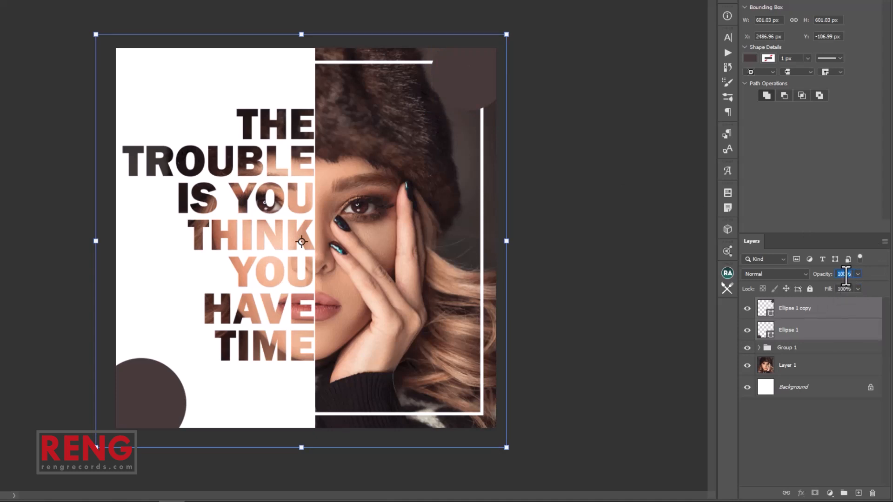
type("60")
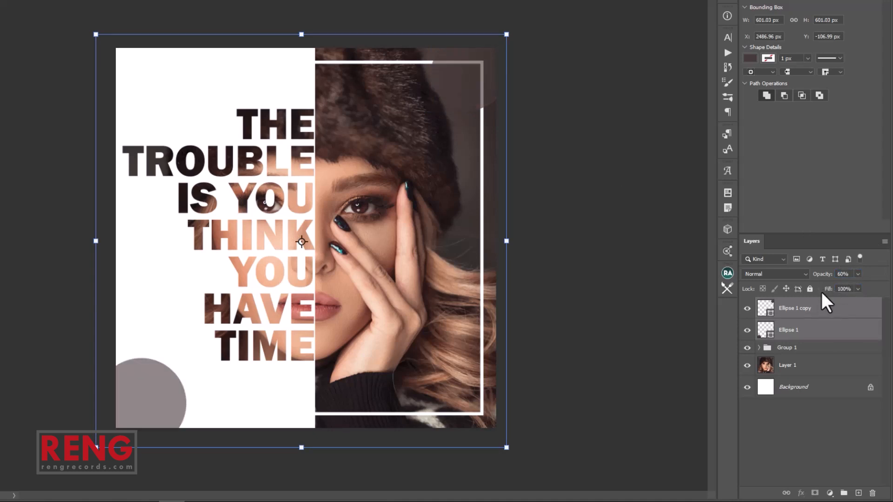
left_click(824, 365)
left_click(811, 309)
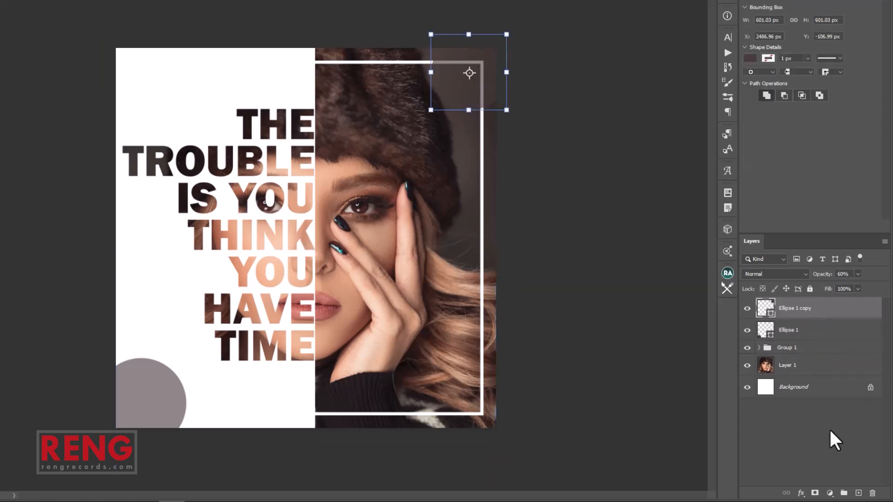
Step: Add a Color Lookup adjustment layer above the Ellipse 1 copy layer
left_click(831, 394)
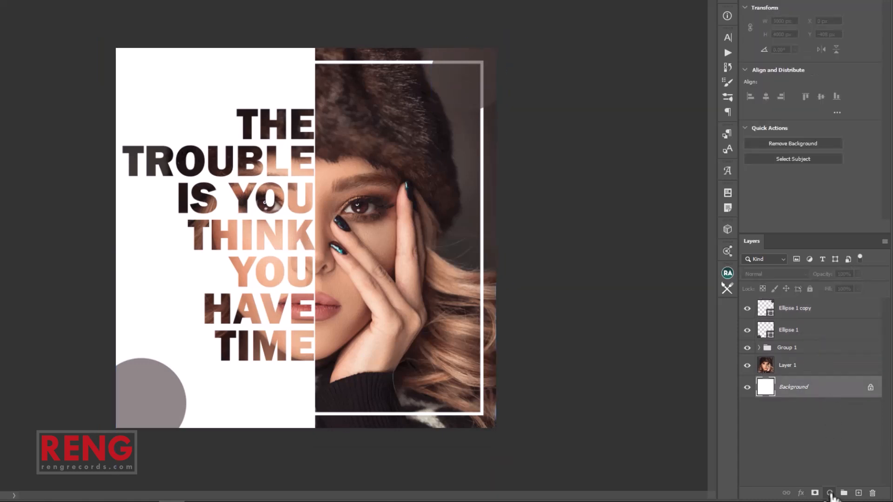
left_click(829, 493)
left_click(798, 315)
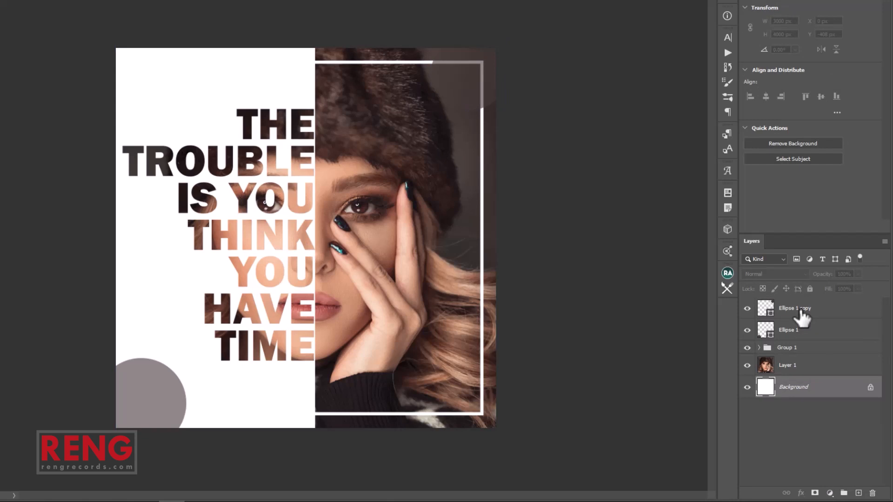
left_click(810, 315)
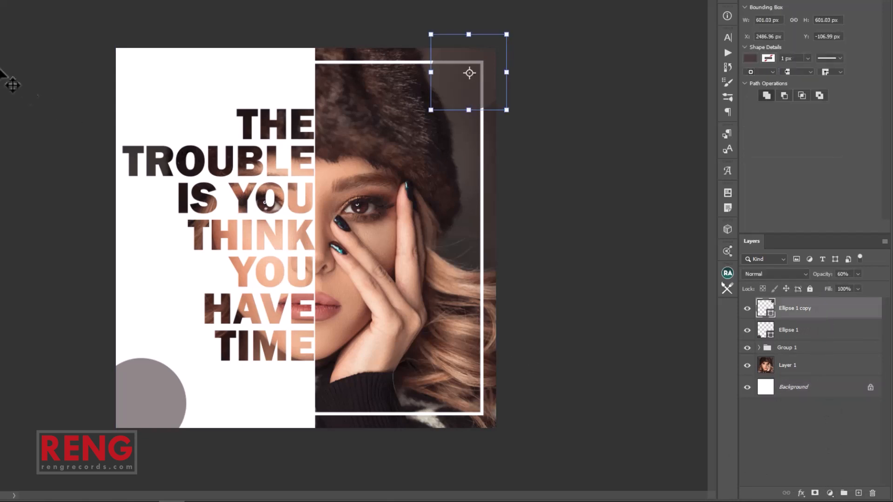
key("m")
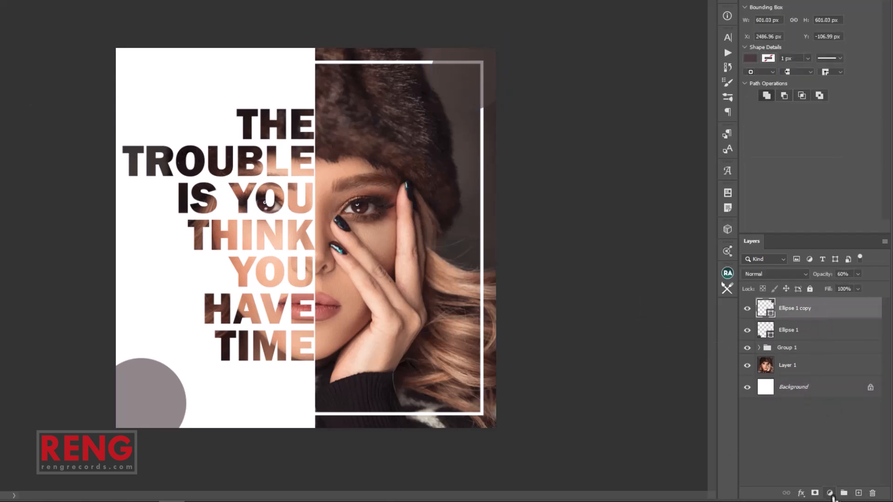
left_click(830, 494)
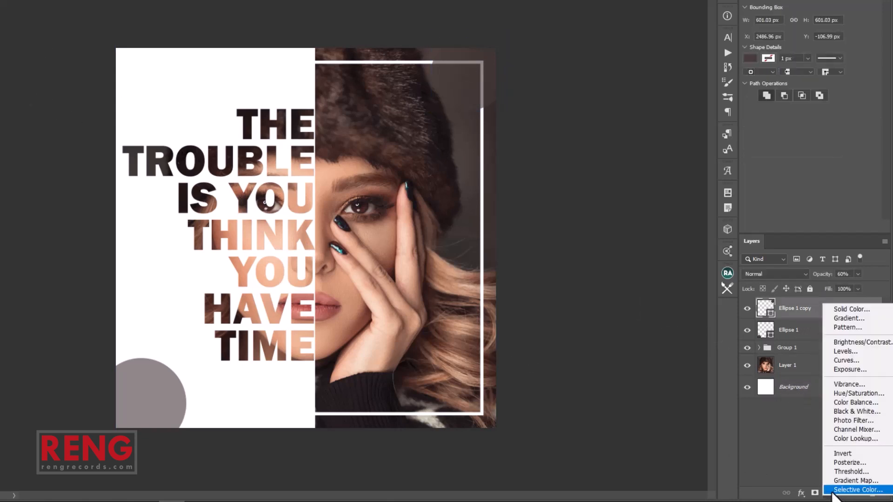
left_click(850, 439)
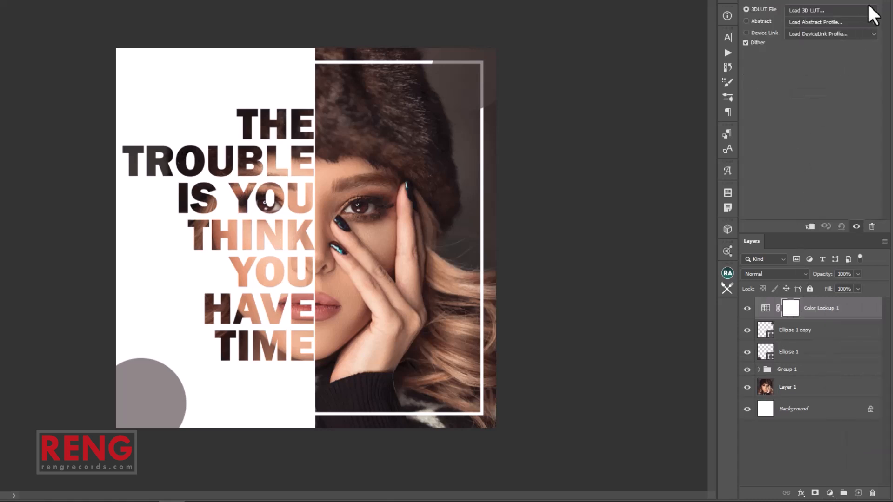
Step: Apply the Crisp_Winter.look 3D LUT to the Color Lookup adjustment
left_click(872, 11)
scroll(886, 261, "down", 10)
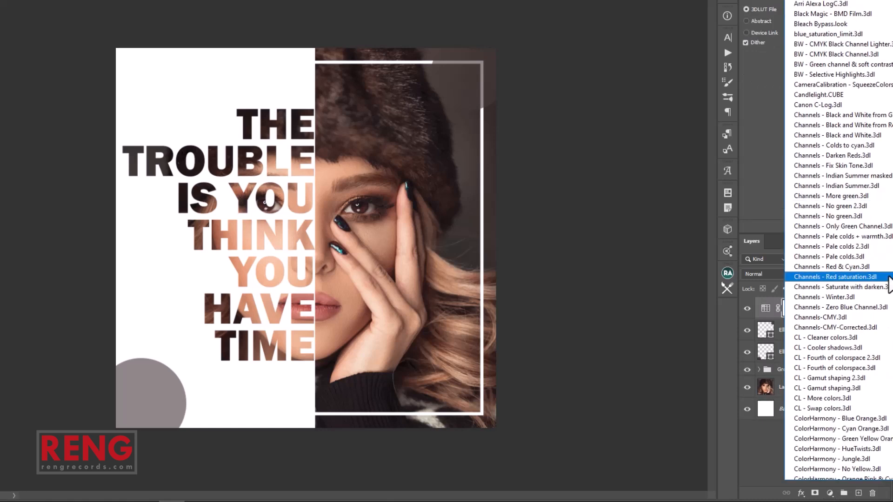
scroll(888, 298, "down", 10)
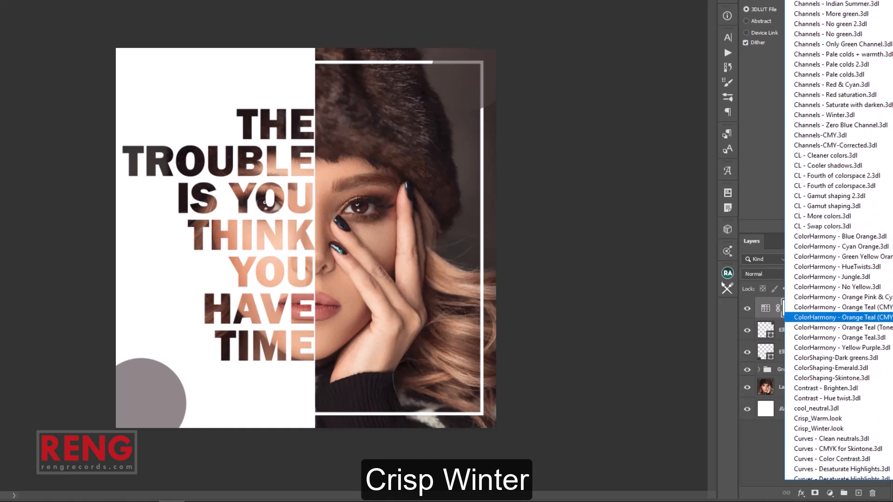
key("Up")
key("Up")
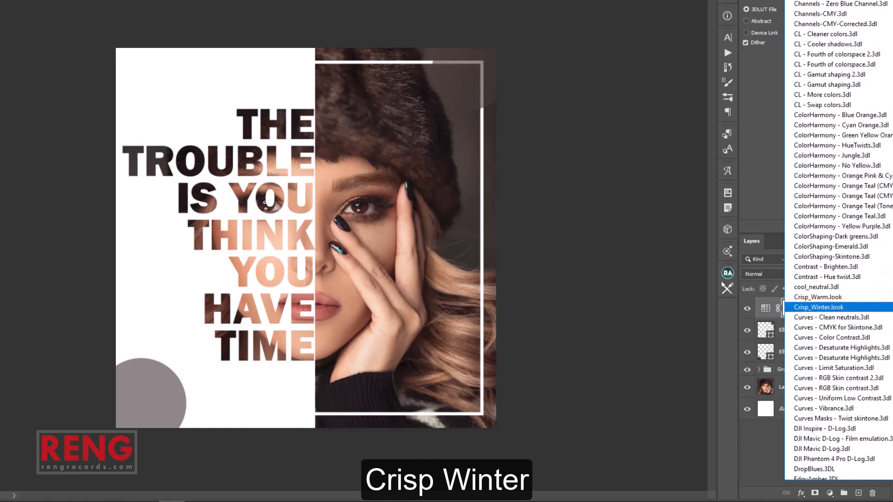
key("Return")
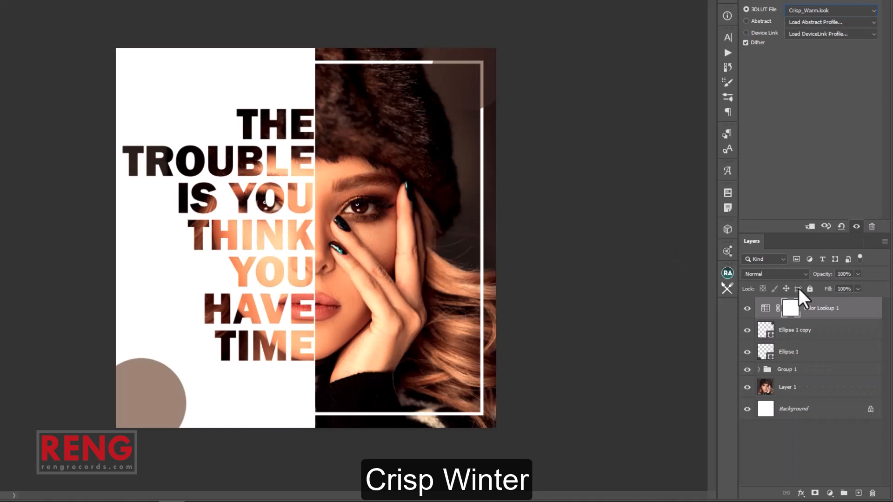
key("Down")
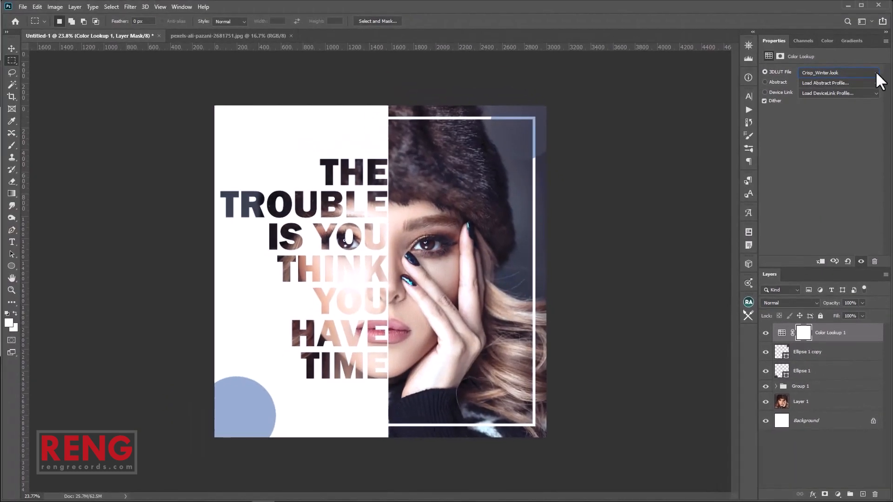
left_click(877, 73)
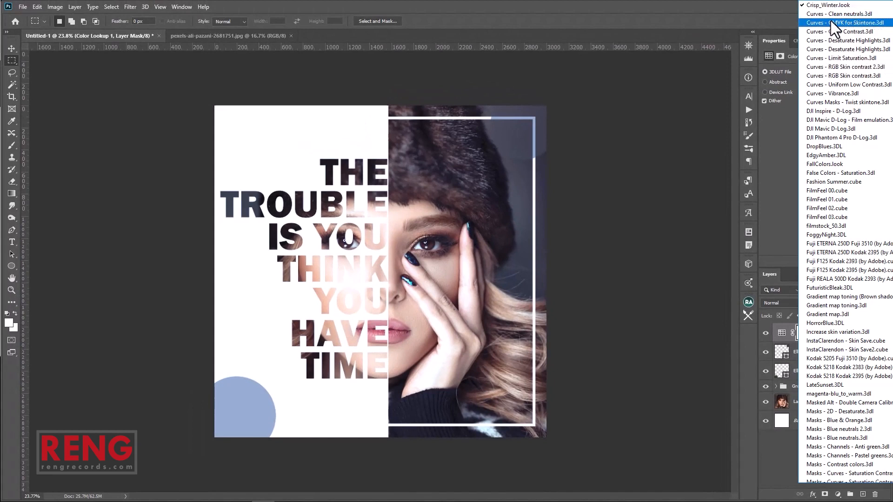
left_click(831, 5)
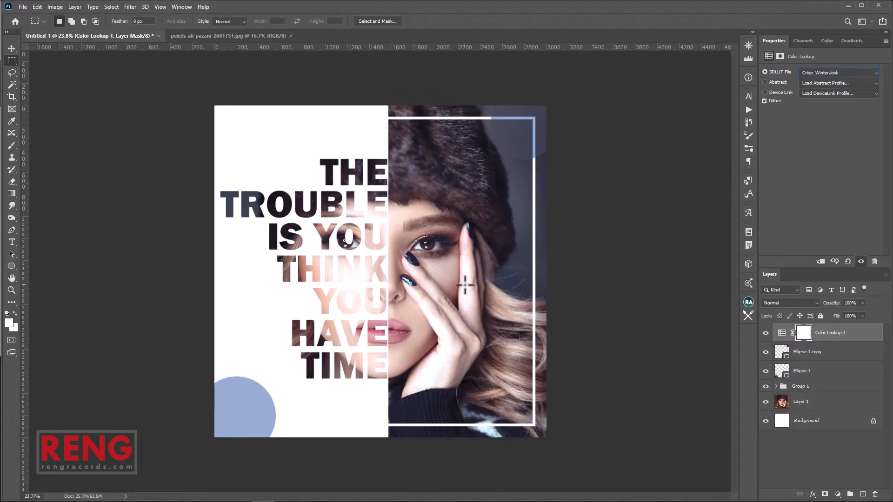
Step: Move both circle layers above the Color Lookup 1 layer so the grading does not tint them
left_click(821, 358)
left_click(821, 372, "shift")
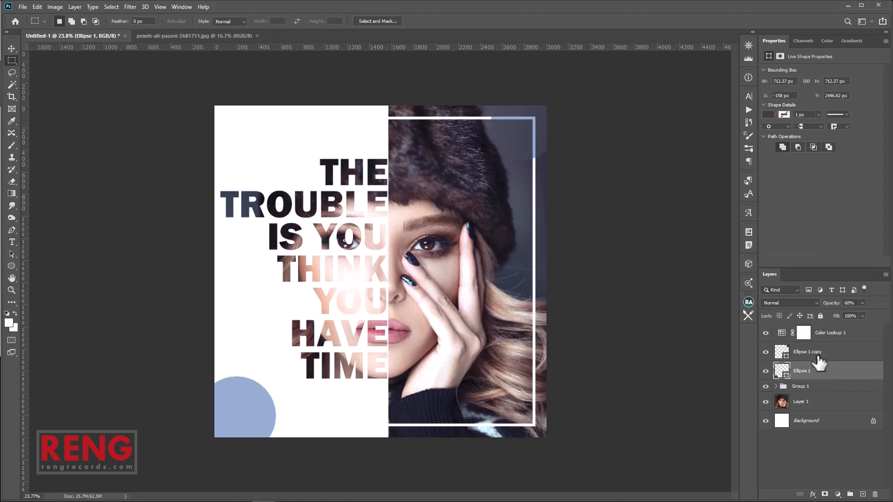
left_click_drag(819, 361, 837, 328)
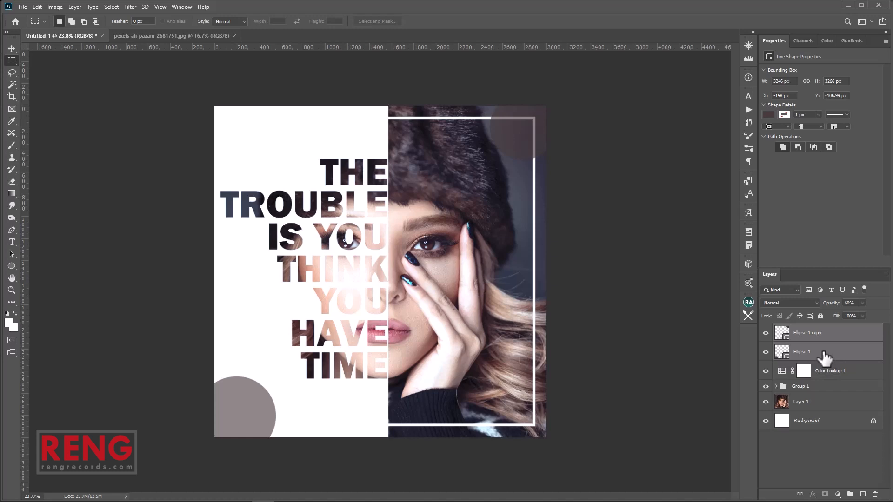
Step: Shift both circles outward into their corners, the upper-right one to about X 2600, Y -201 px and the lower-left one to about X -239, Y 2544 px
left_click(792, 332)
key("v")
left_click_drag(533, 144, 546, 136)
left_click(809, 349)
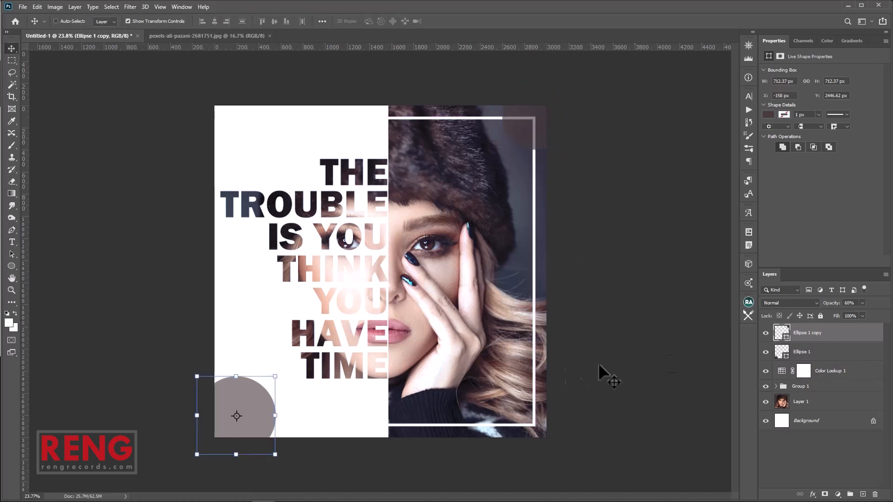
left_click_drag(265, 407, 256, 415)
Step: Hide both circle layers, Color Lookup 1, and Group 1 to view the portrait layer's face up close
key("z")
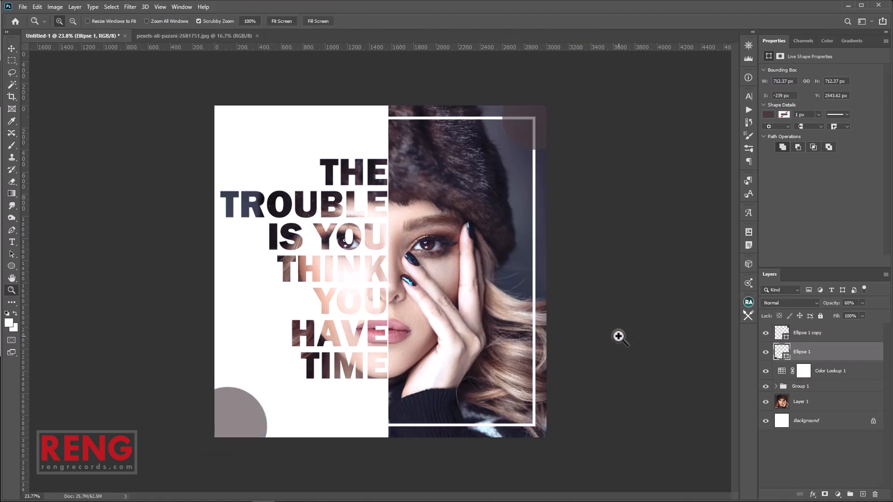
left_click(821, 334)
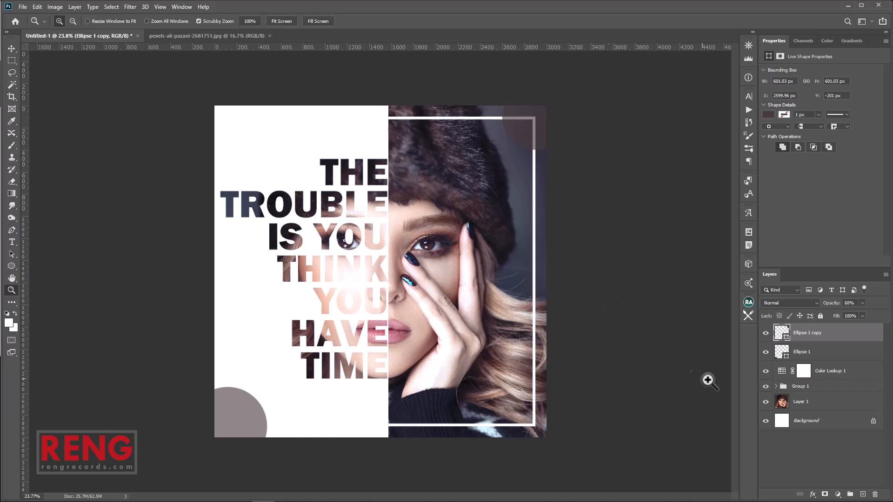
left_click(766, 333)
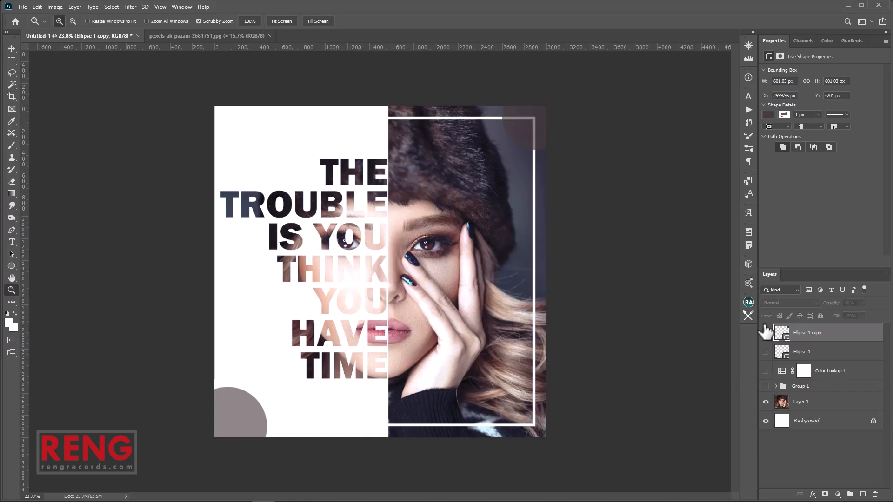
left_click(765, 352)
left_click(798, 405)
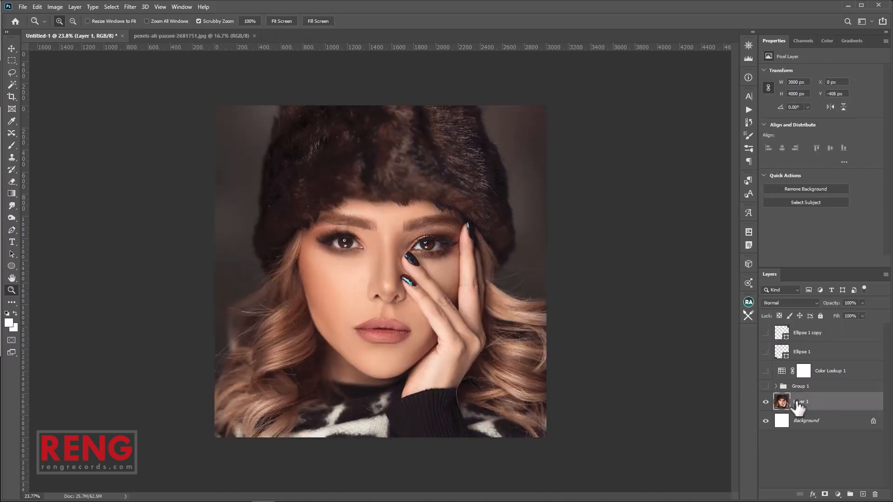
left_click(367, 283)
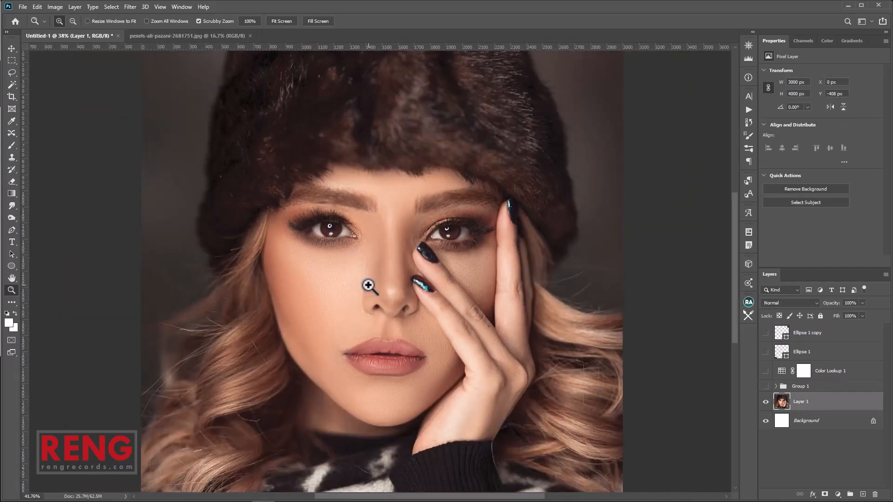
left_click_drag(368, 284, 566, 370)
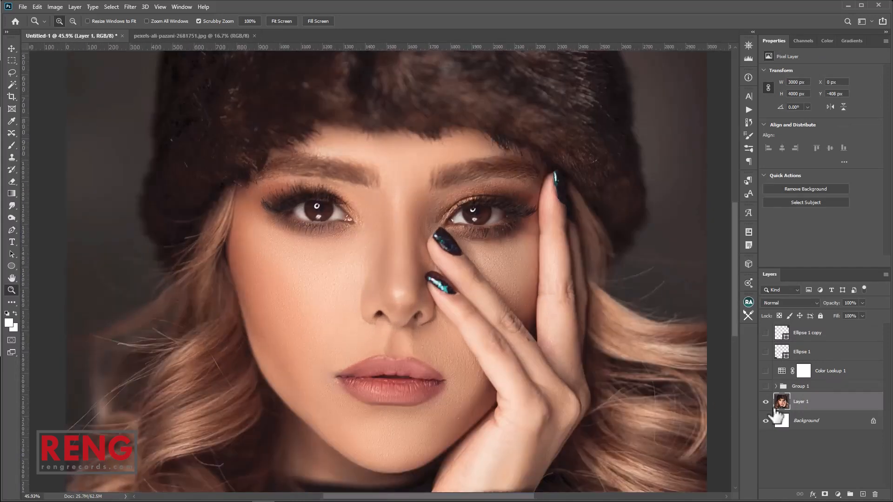
Step: Toggle the visibility of Layer 1 and Color Lookup 1 to compare the portrait with and without the color grading
left_click(765, 401)
left_click(765, 401)
left_click(765, 371)
left_click(765, 370)
left_click(765, 371)
left_click(765, 370)
left_click(766, 370)
left_click(766, 372)
Step: Show Group 1 and toggle Color Lookup 1 to compare the grading's effect on the quote design
left_click(766, 386)
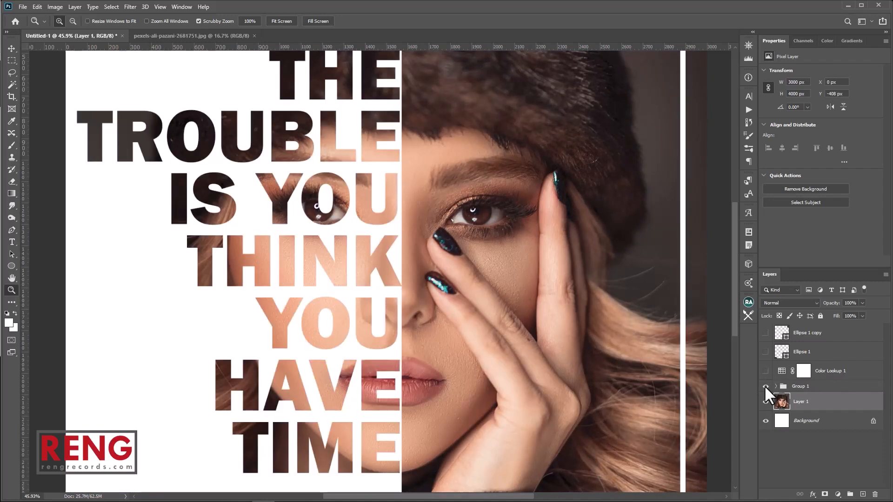
left_click(765, 371)
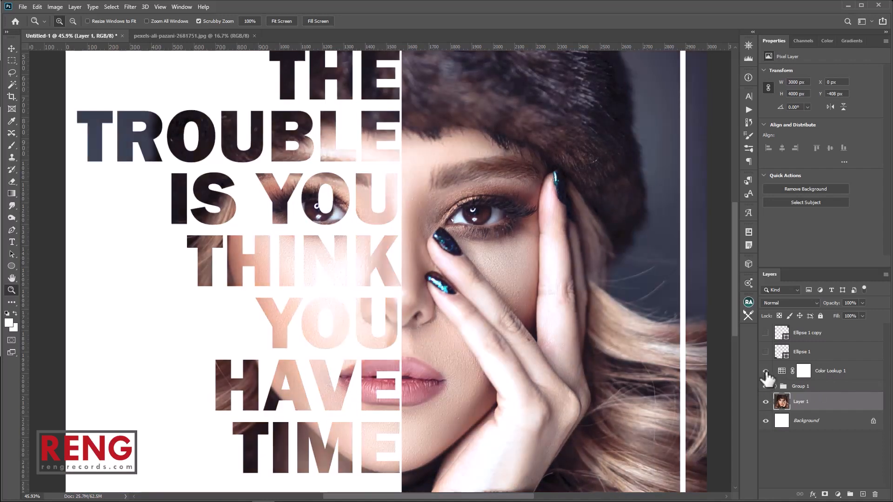
left_click(765, 371)
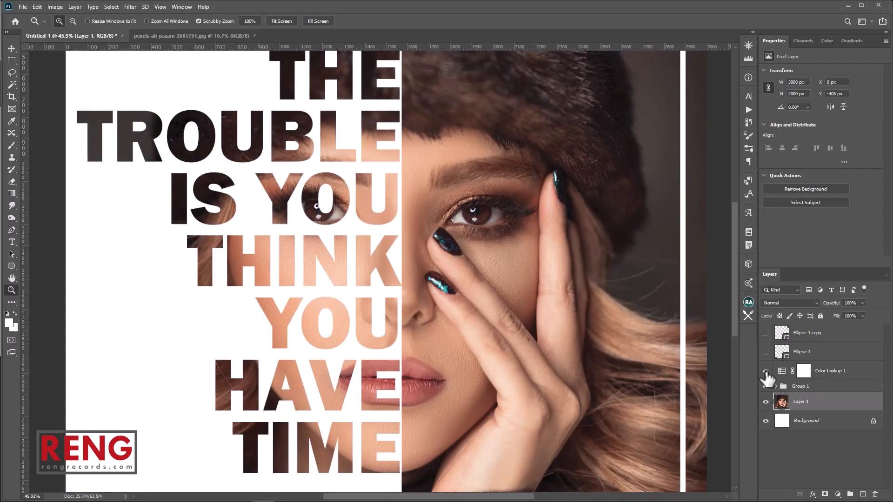
Step: Show Color Lookup 1, hide Group 1, and darken the bright cheek on Layer 1 with the Burn tool at Midtones, 26% exposure
left_click(765, 371)
left_click(798, 373)
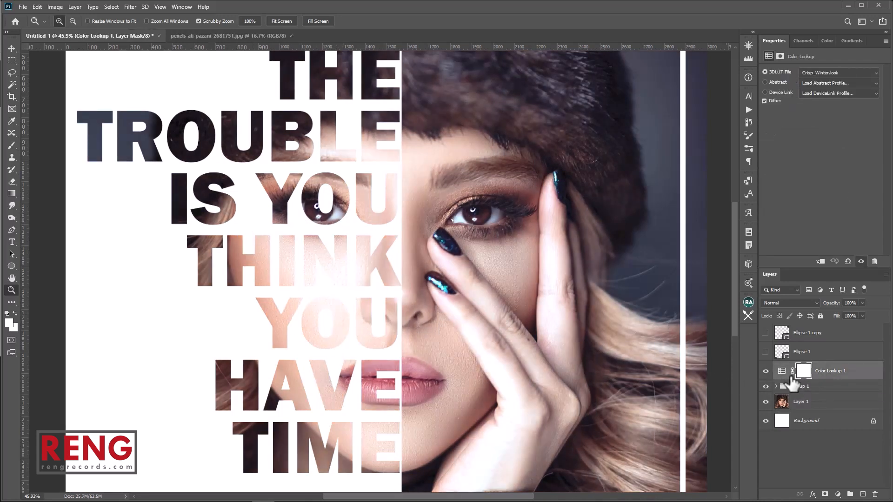
left_click(766, 386)
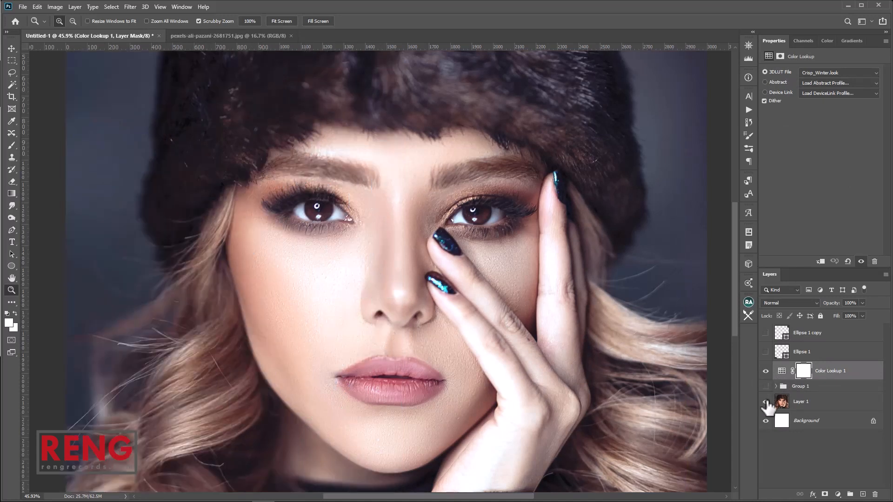
left_click(799, 402)
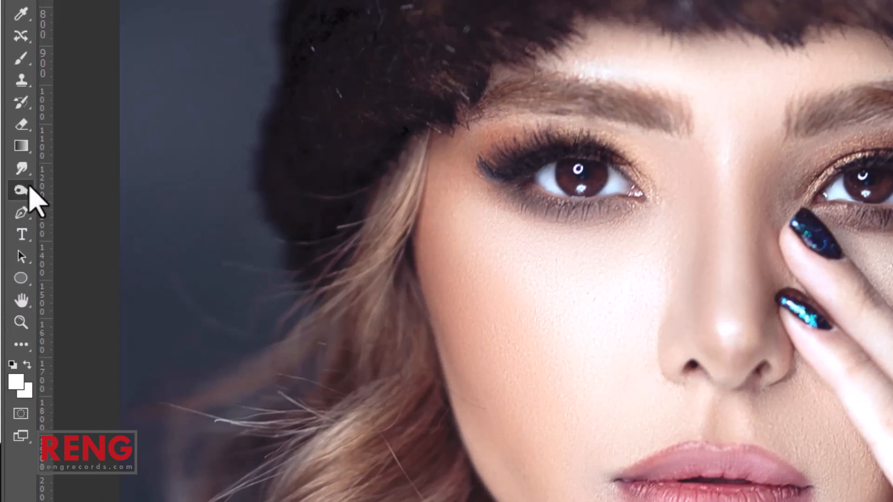
right_click(28, 189)
left_click(89, 207)
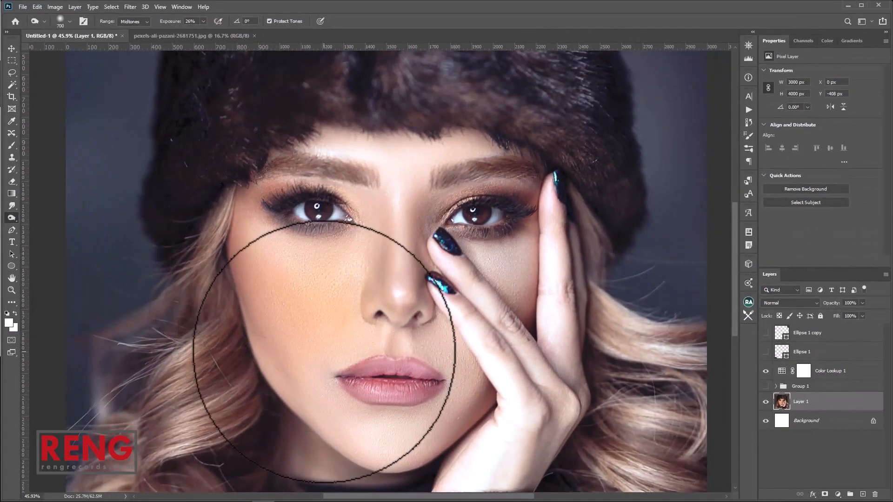
Step: Show Group 1 and both circle layers again to restore the full cover design
left_click(765, 387)
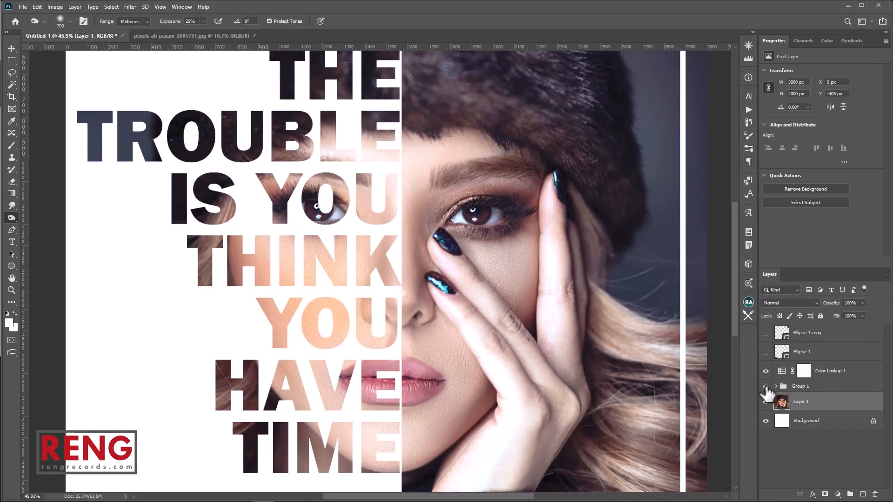
scroll(335, 265, "down", 3)
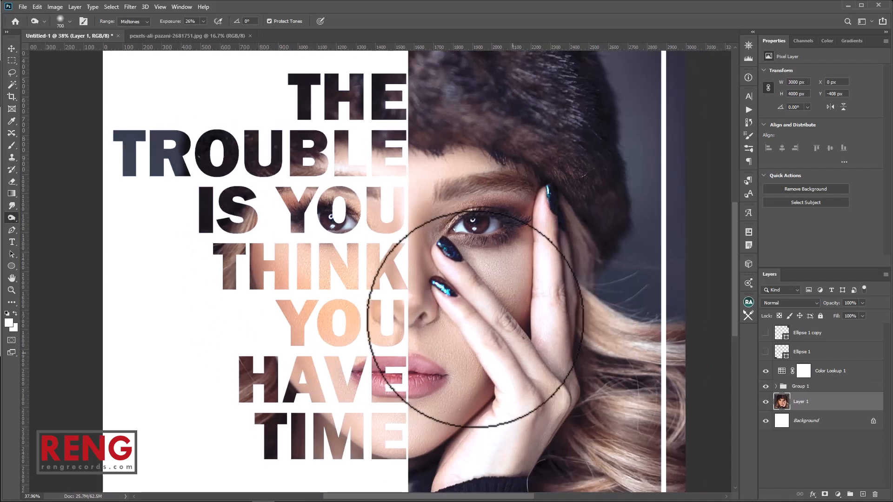
scroll(478, 323, "down", 1)
scroll(479, 323, "up", 1)
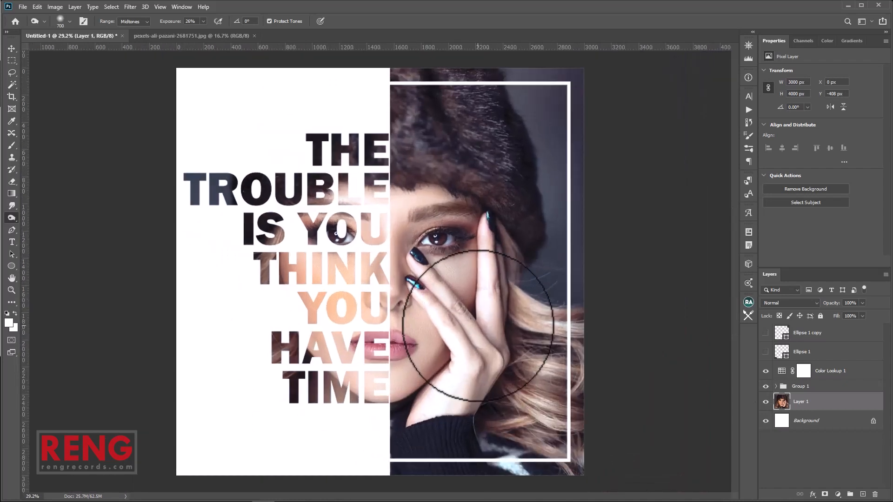
left_click(12, 60)
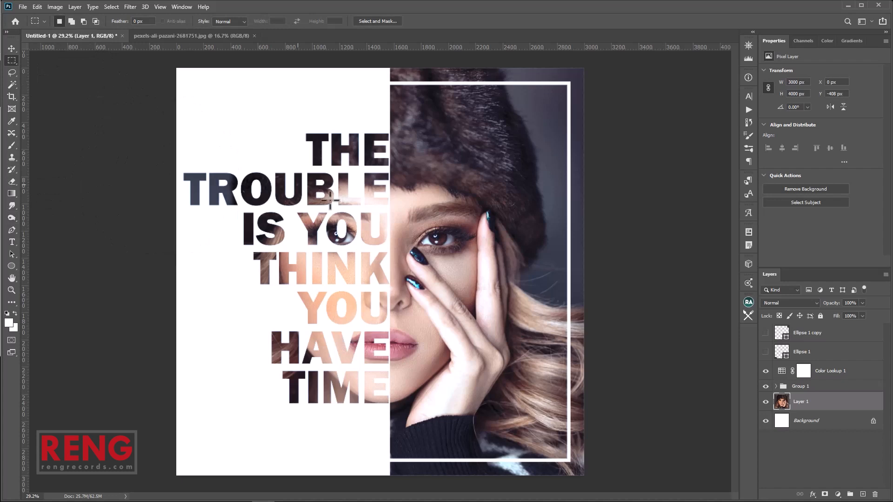
left_click(766, 352)
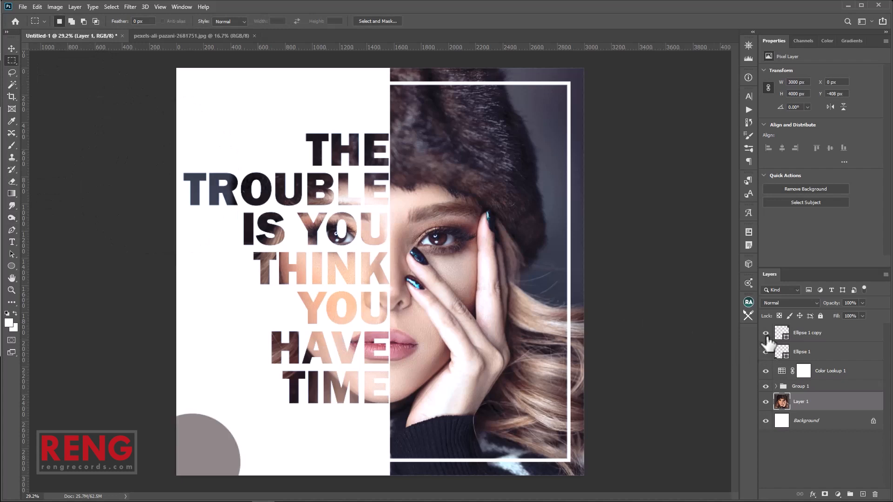
Step: Add a white, right-aligned Franklin Gothic Heavy text layer above Ellipse 1 copy reading "RENG RECORDS" on two lines
left_click(808, 341)
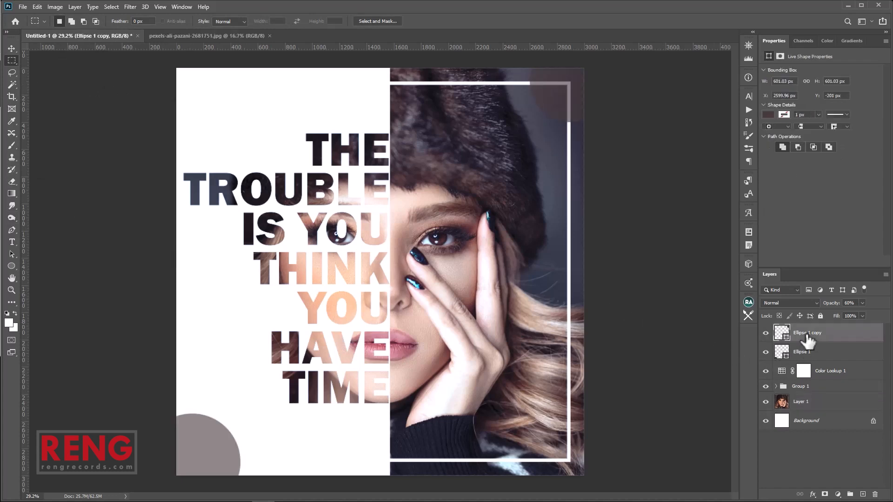
left_click(12, 242)
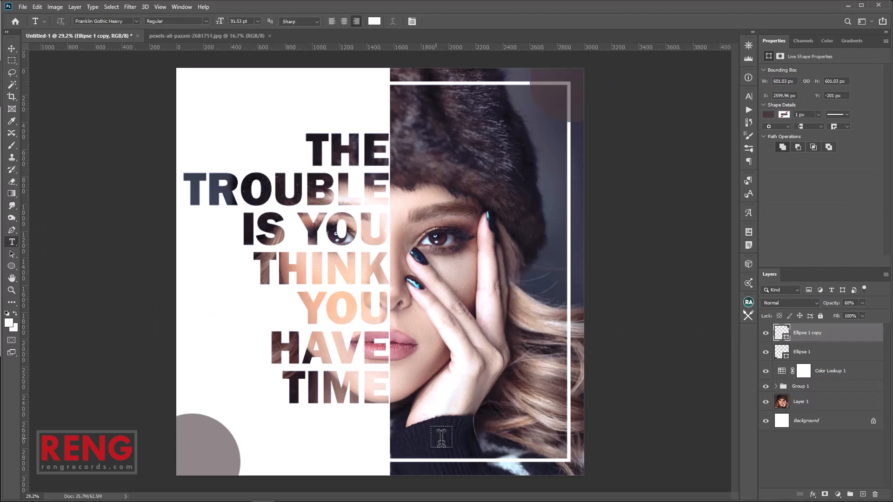
left_click(484, 449)
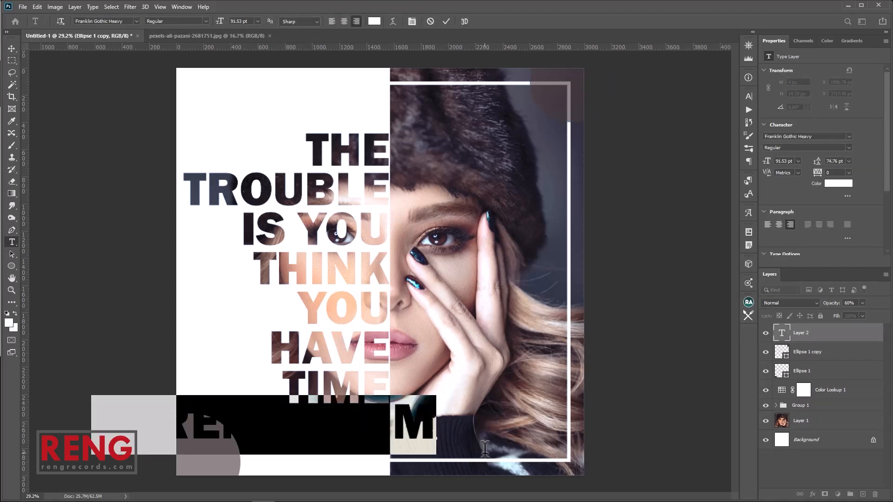
type("R")
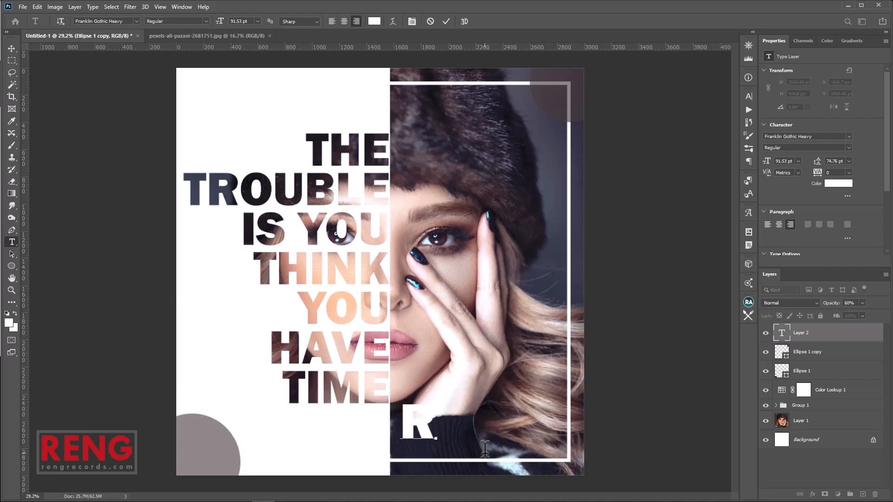
type("ENG ")
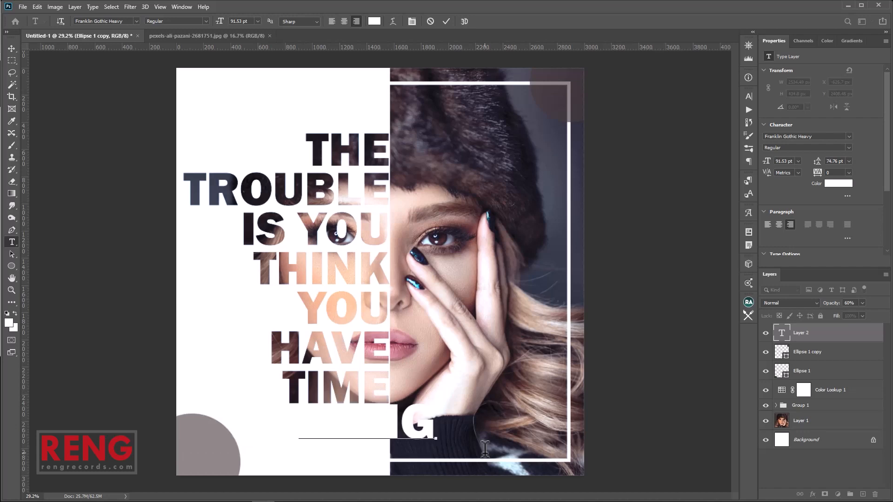
type("RE")
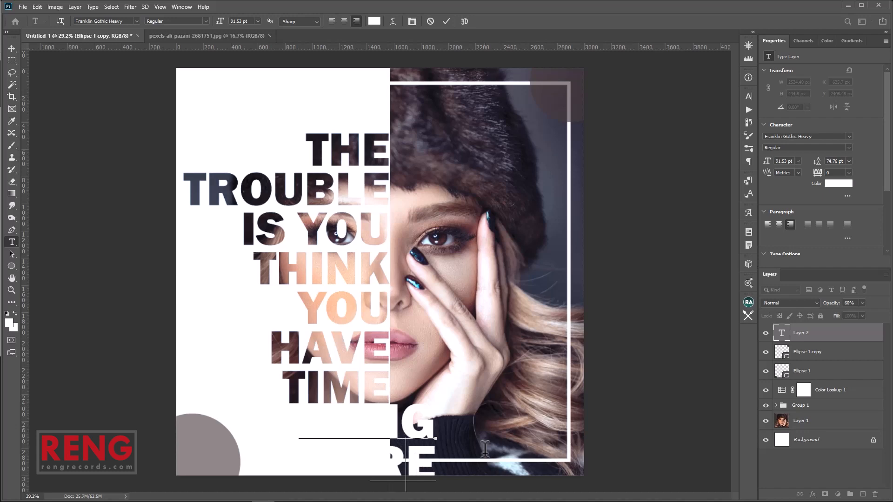
type("CORDS")
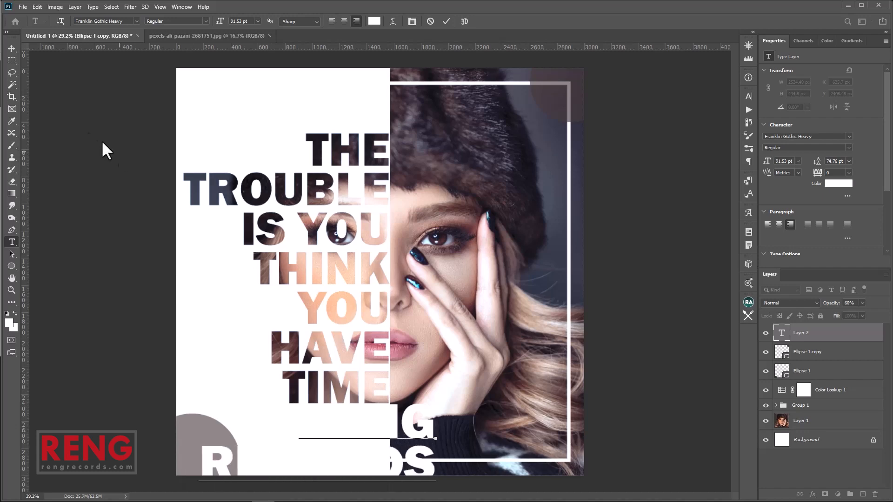
Step: Scale the RENG RECORDS text to about 38 pt inside the frame's lower-right corner and set its blend mode to Soft Light
left_click(11, 47)
left_click_drag(472, 442, 501, 441)
left_click_drag(330, 460, 510, 440)
left_click_drag(534, 397, 535, 447)
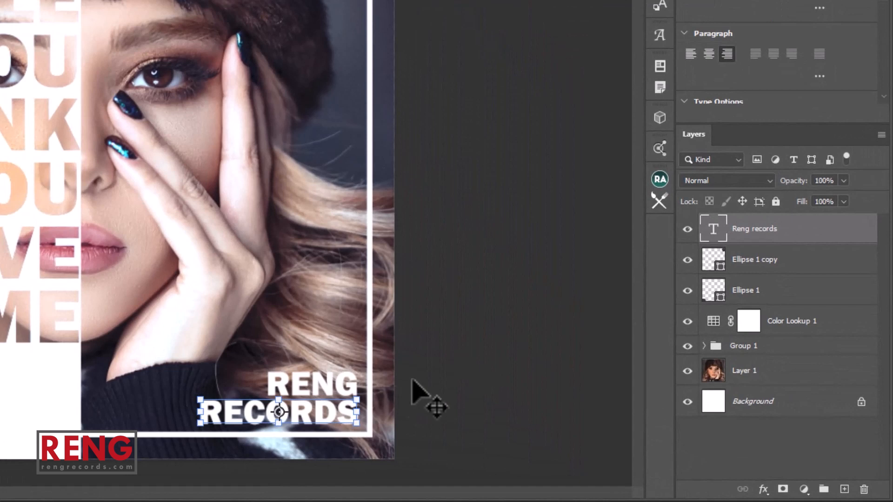
left_click(768, 181)
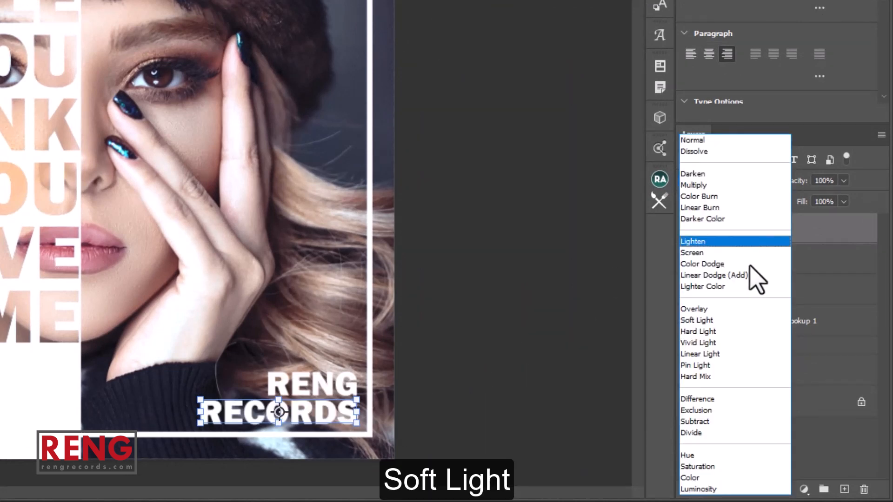
left_click(691, 321)
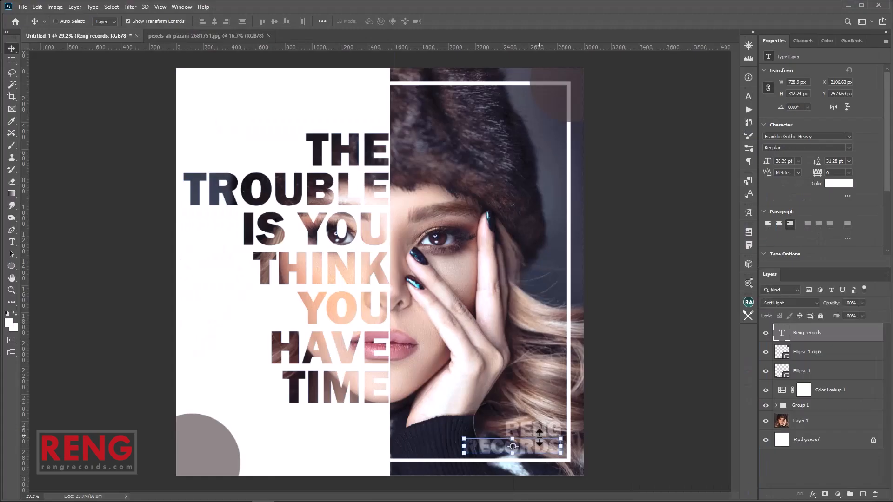
Step: Move the RENG RECORDS text to the frame's upper-right corner and scale it down to about 19 pt
left_click_drag(327, 336, 329, 325)
left_click_drag(544, 393, 540, 110)
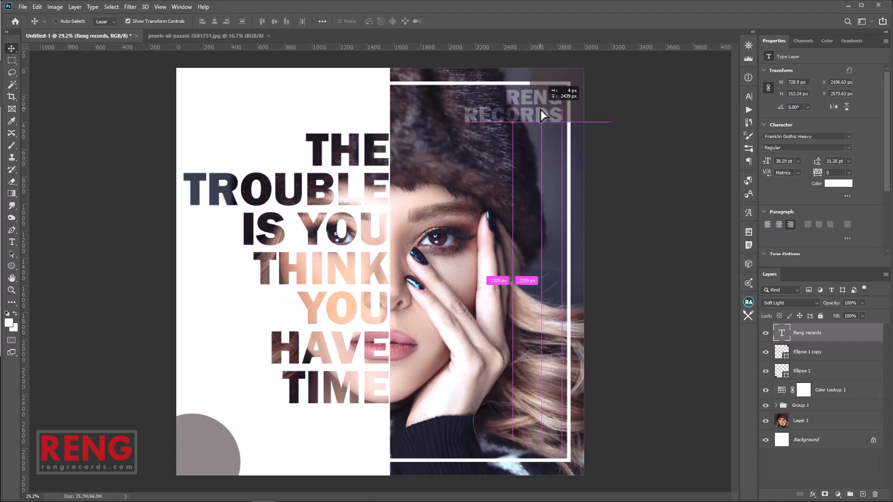
left_click(463, 128)
left_click_drag(460, 129, 558, 194)
key("Return")
Step: Nudge the RENG RECORDS text slightly right and down within the frame's corner, to about X 2481, Y 146 px
key("z")
key("space")
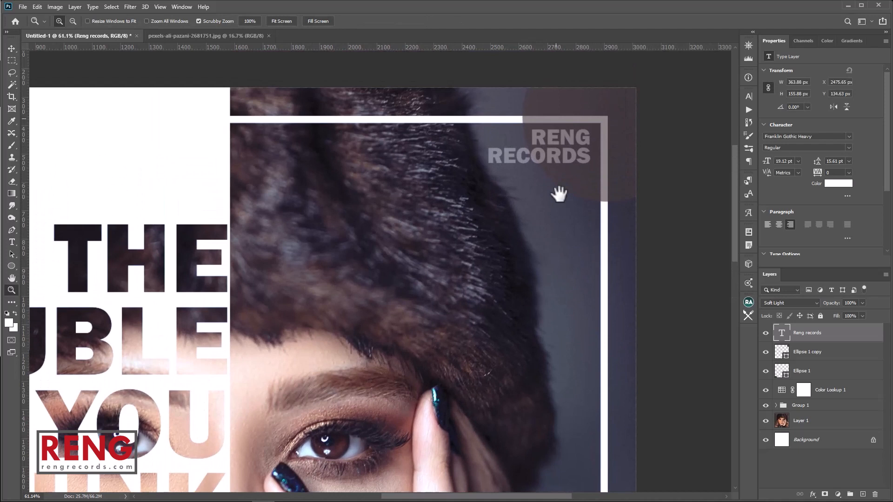
key("v")
left_click_drag(579, 163, 581, 167)
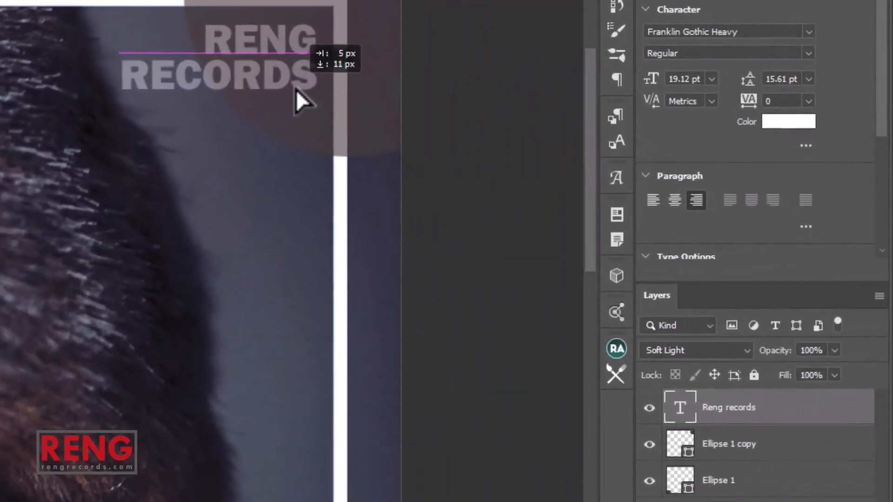
left_click_drag(296, 90, 294, 89)
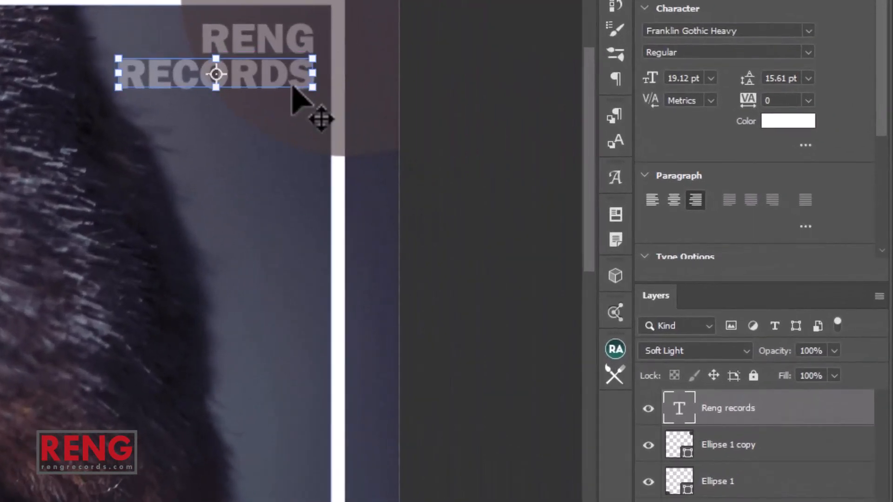
Step: Set the tracking of the word RENG to 640 so it spans the width of RECORDS, and commit the text edit
key("t")
double_click(275, 28)
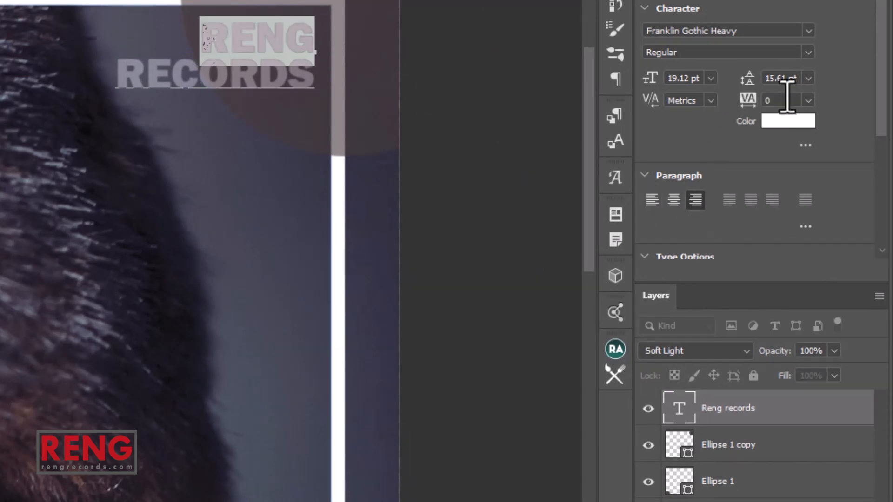
scroll(786, 100, "up", 20)
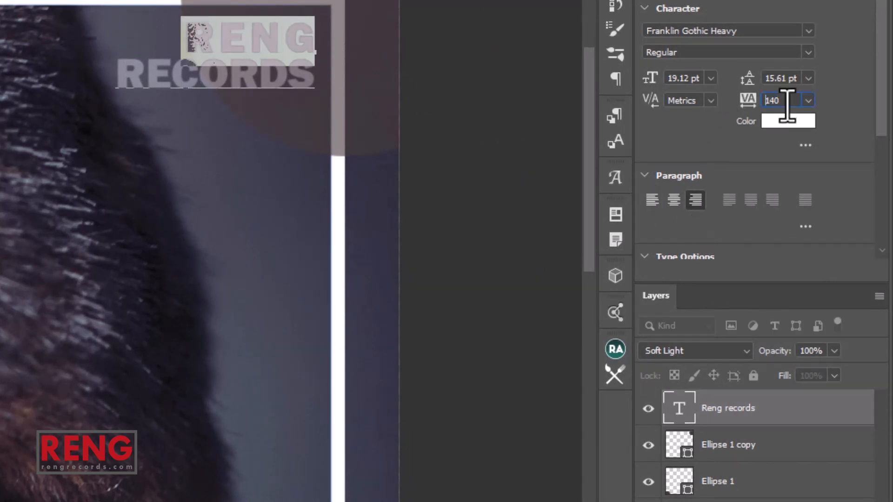
scroll(786, 101, "up", 20)
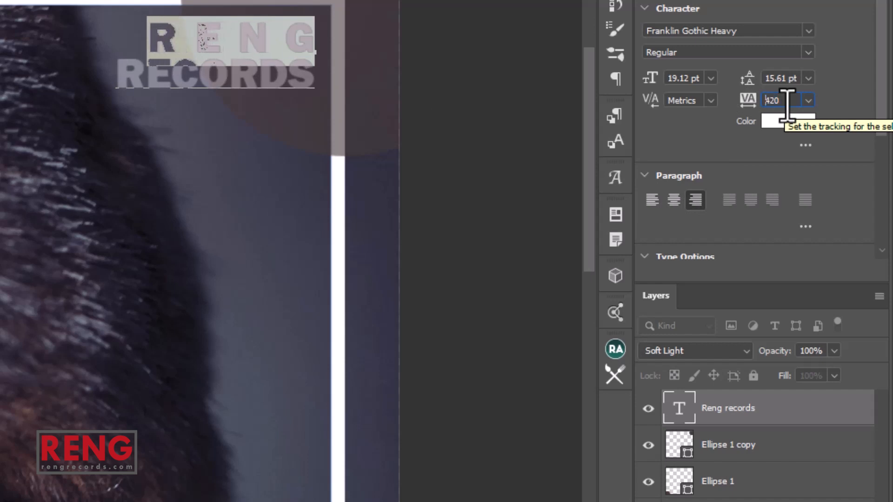
scroll(786, 101, "up", 10)
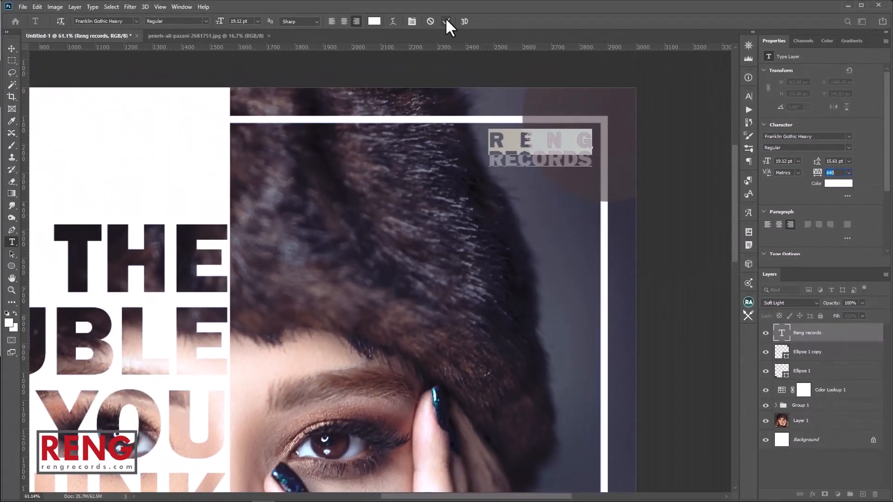
left_click(447, 22)
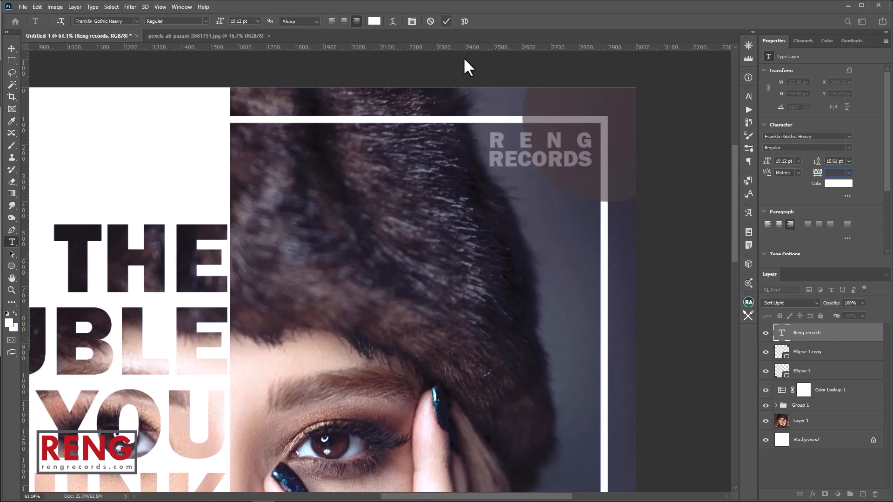
scroll(523, 238, "down", 3)
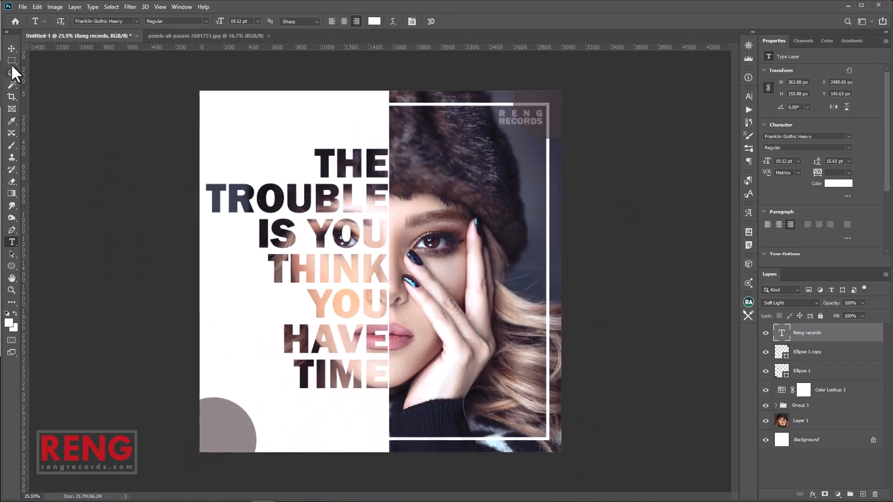
left_click(12, 61)
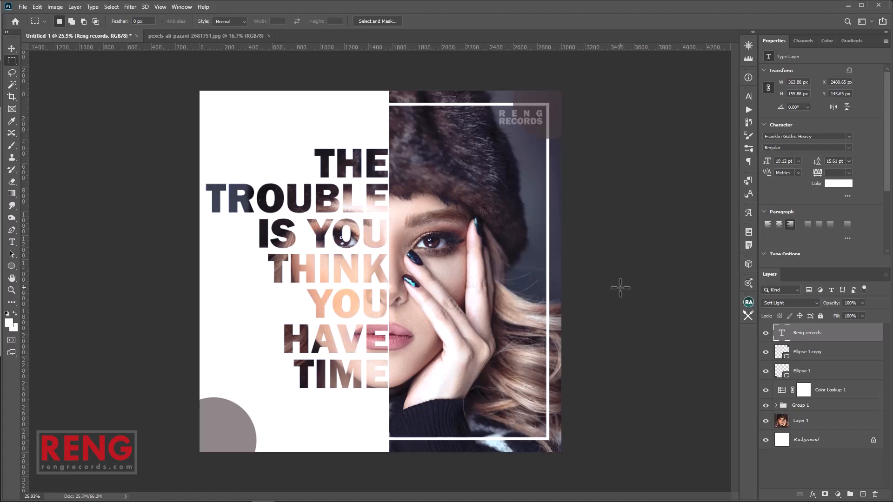